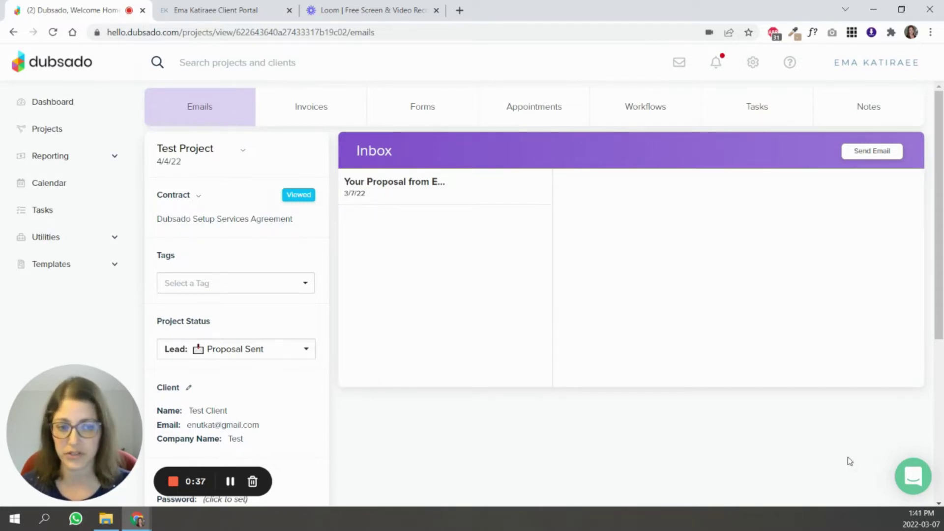
# Step: Activate the Test Project client's portal, then recheck the dropdown's View, Send and Deactivate options
pyautogui.scroll(-2, 228, 319)
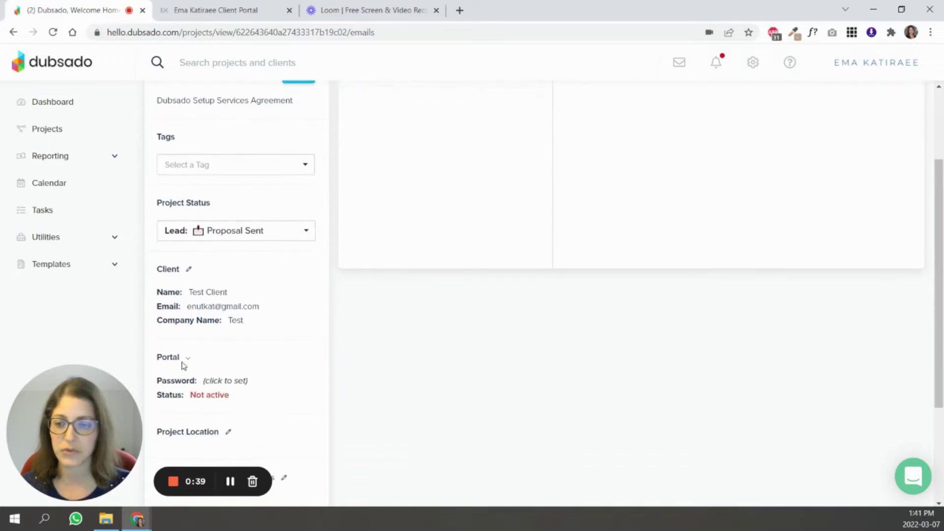
pyautogui.click(186, 358)
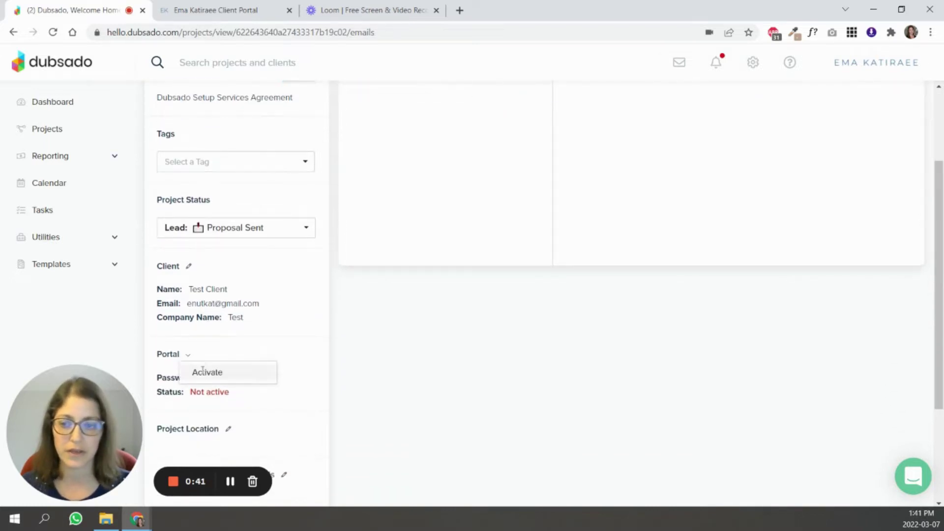
pyautogui.click(203, 372)
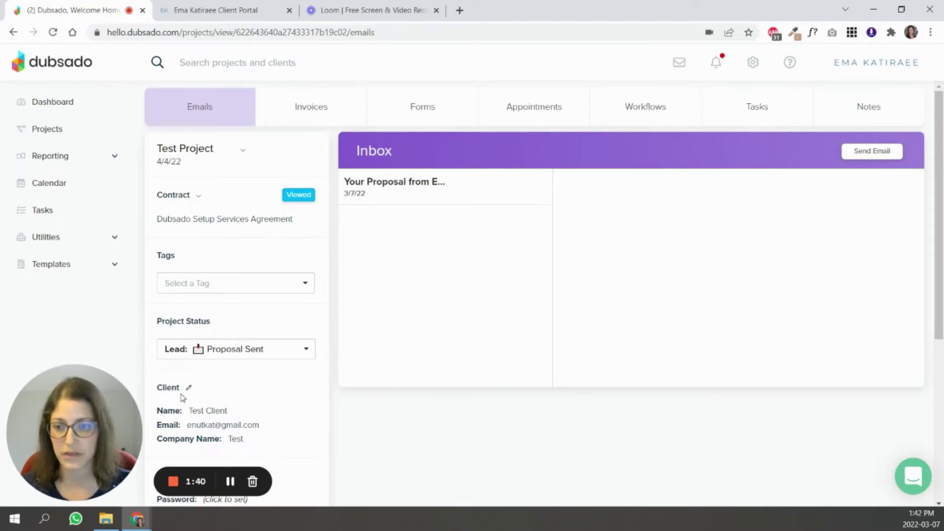
pyautogui.scroll(-4, 205, 349)
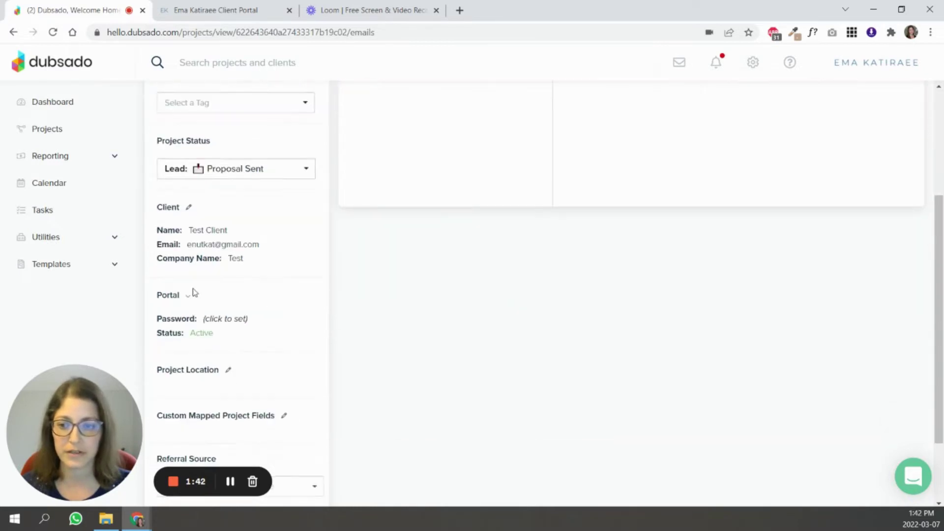
pyautogui.click(189, 295)
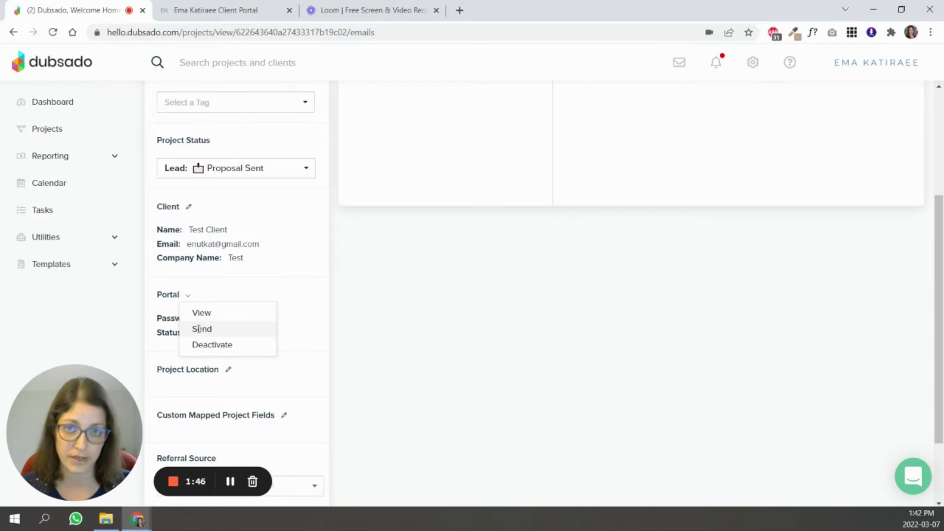
pyautogui.click(416, 327)
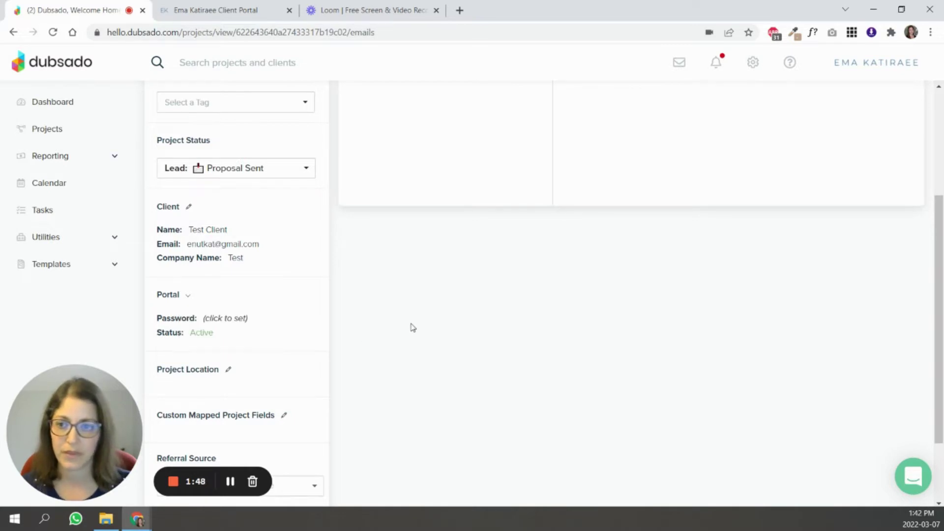
pyautogui.scroll(4, 413, 328)
pyautogui.scroll(-5, 413, 328)
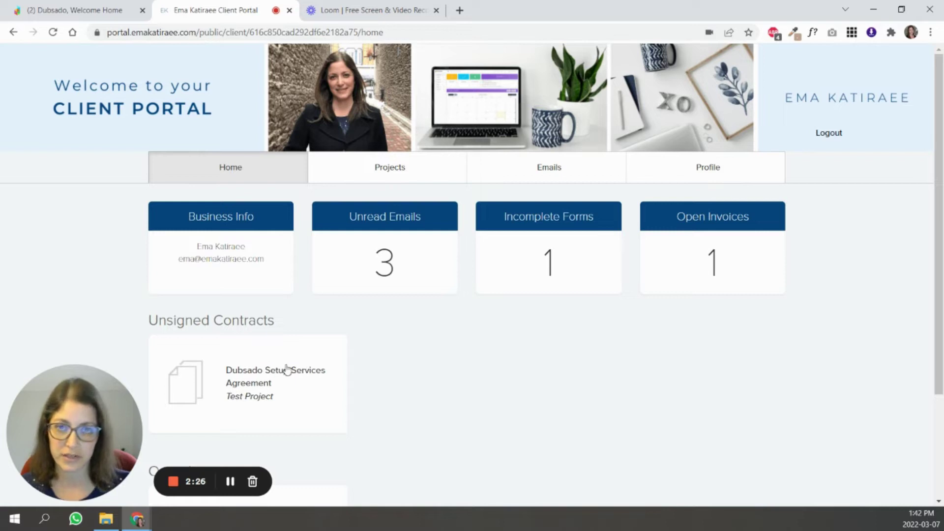
# Step: Scroll through the portal Home dashboard's banner, summary cards, unsigned contract and open invoice
pyautogui.scroll(-3, 278, 371)
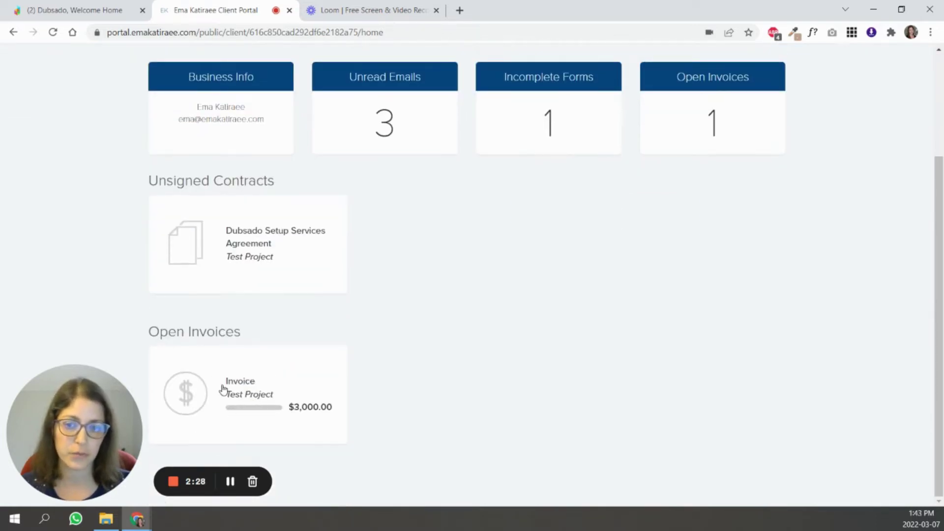
pyautogui.scroll(3, 350, 371)
# Step: Browse the portal's Projects page with the $3,000.00 invoice, then its Emails and Profile pages
pyautogui.click(390, 170)
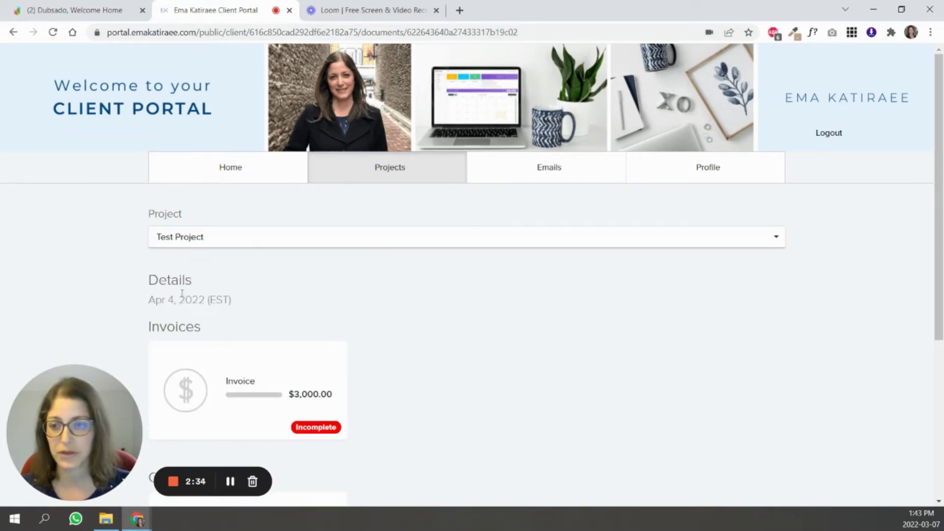
pyautogui.moveTo(150, 300); pyautogui.dragTo(249, 308)
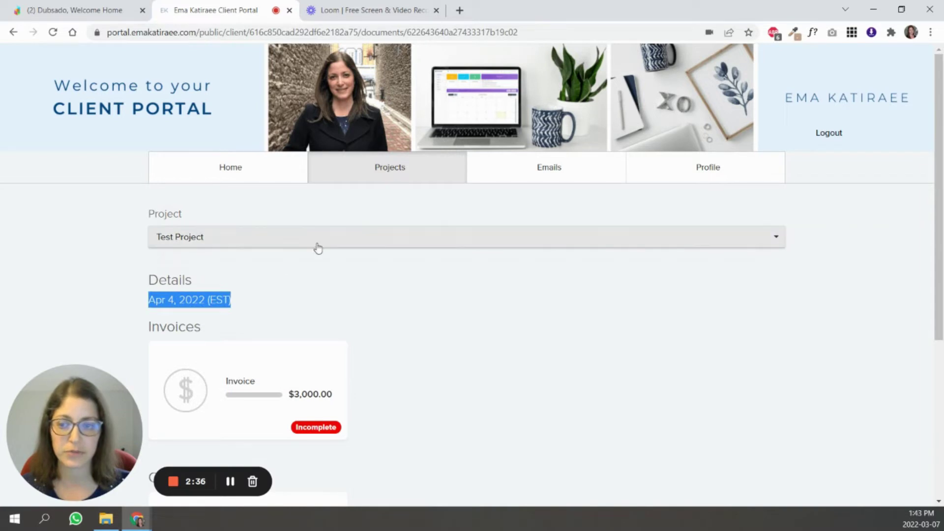
pyautogui.scroll(-3, 317, 248)
pyautogui.scroll(-3, 259, 344)
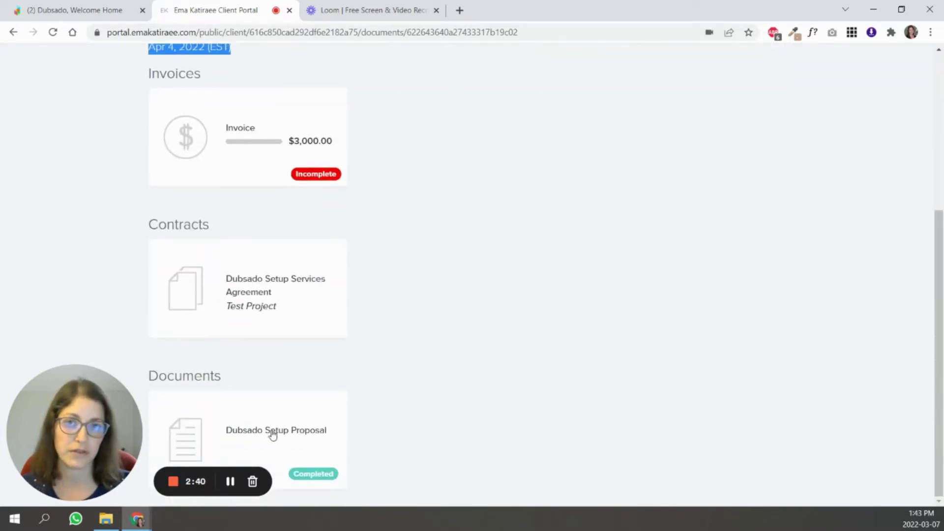
pyautogui.scroll(6, 270, 432)
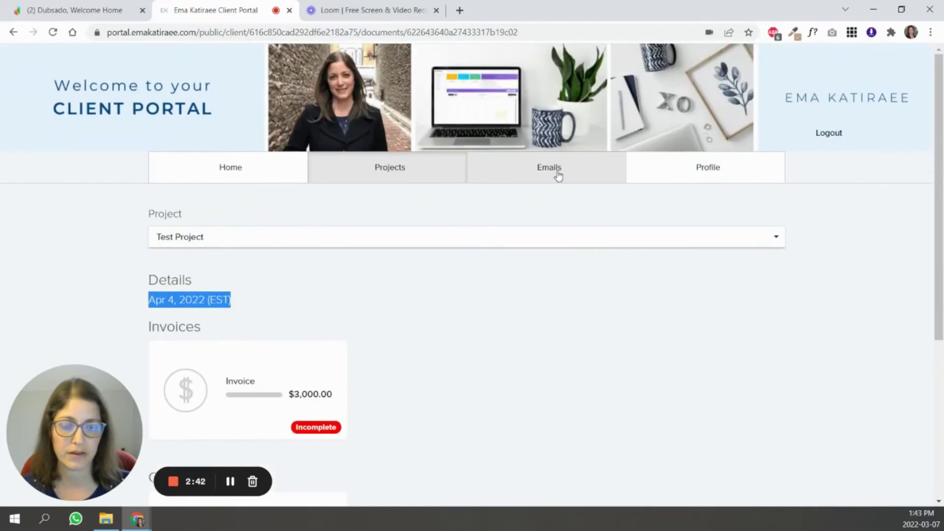
pyautogui.click(558, 176)
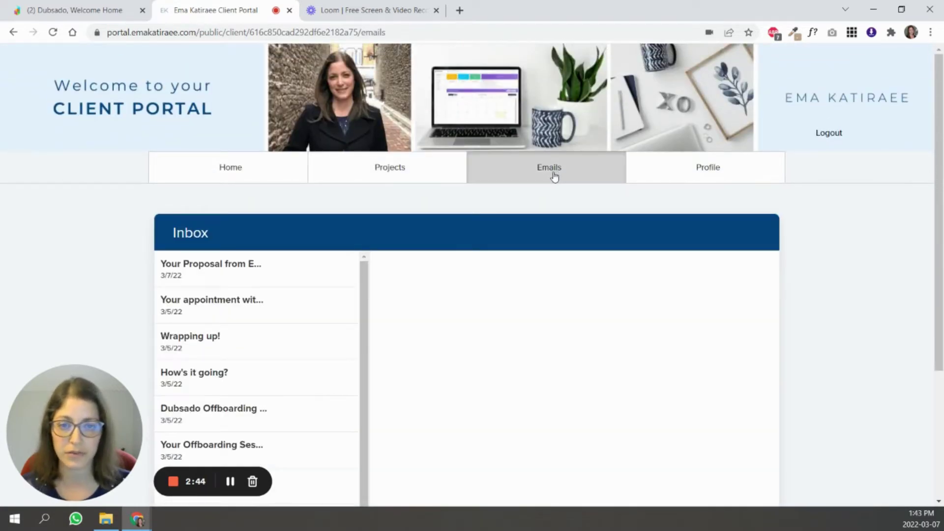
pyautogui.click(697, 174)
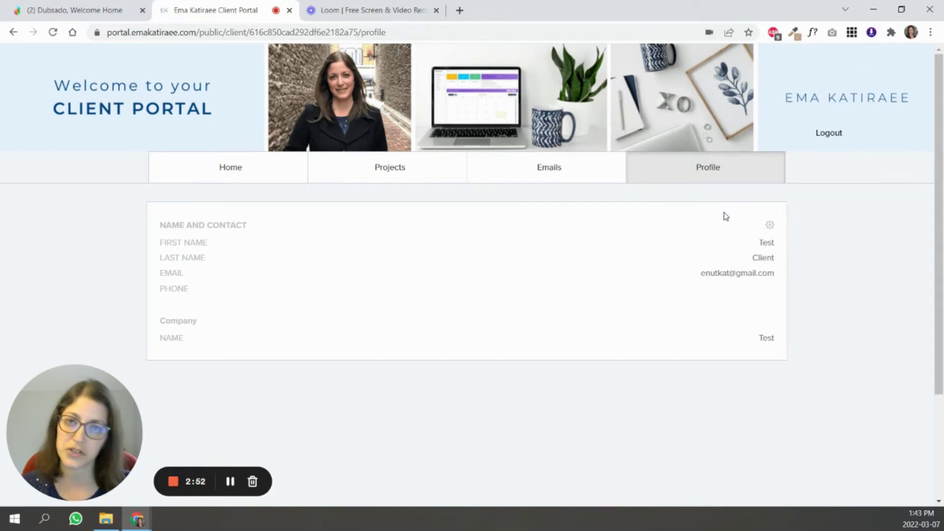
# Step: Go back to the portal Home tab with its unread emails, form, invoice and contract
pyautogui.click(252, 179)
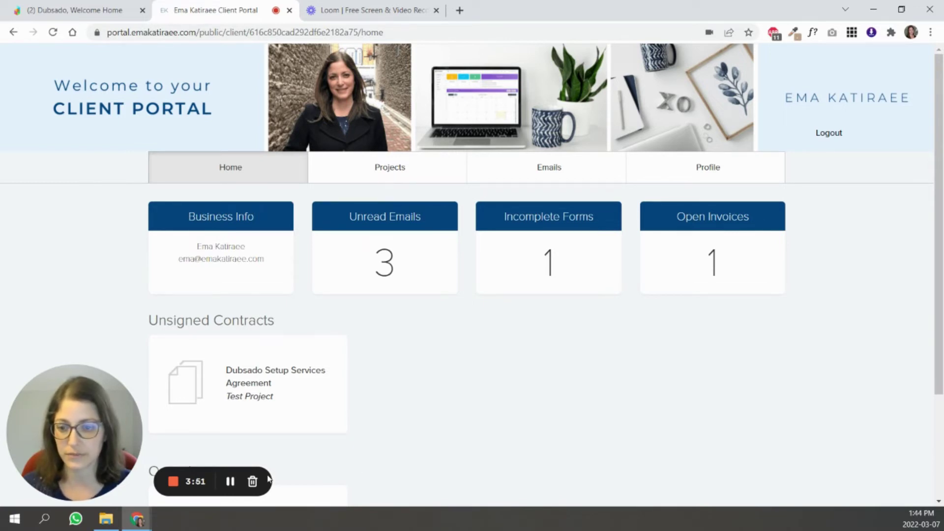
# Step: In Dubsado Settings > Portal, tick Hide welcome message
pyautogui.click(29, 10)
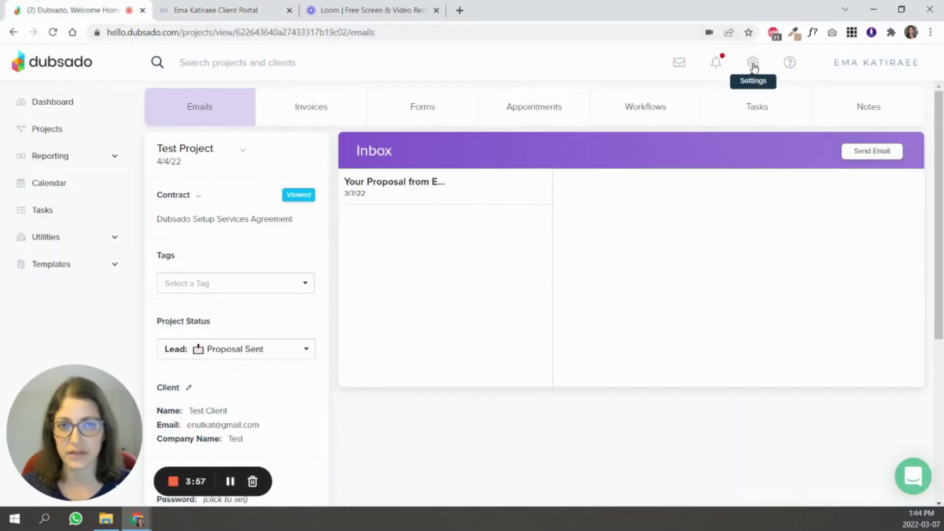
pyautogui.click(753, 59)
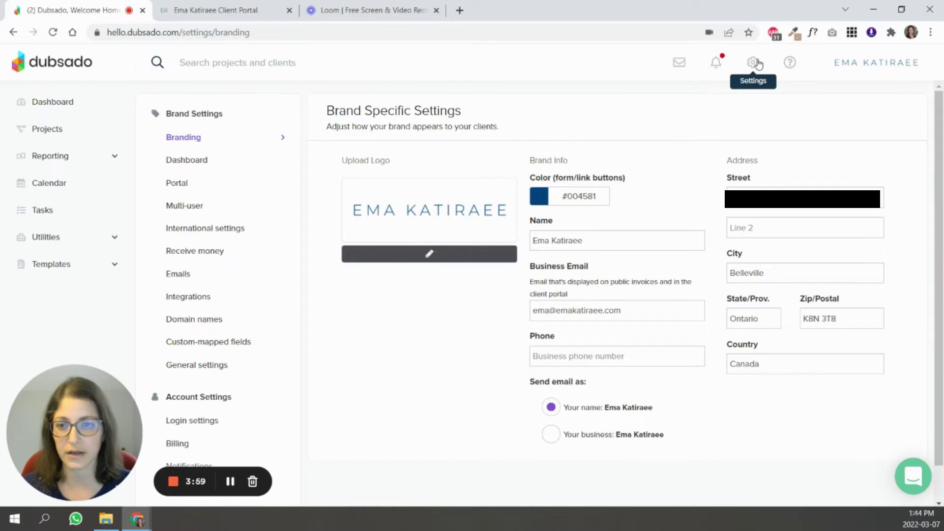
pyautogui.click(177, 184)
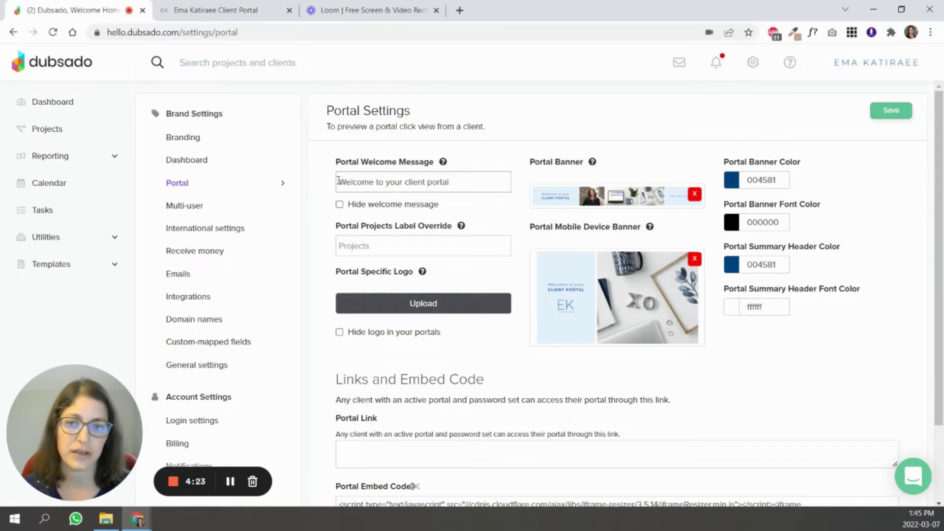
pyautogui.click(472, 185)
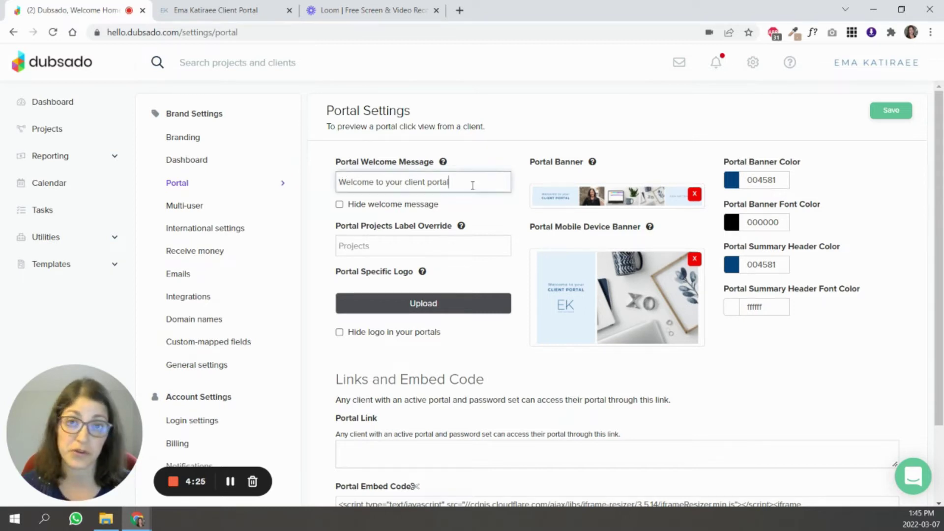
pyautogui.click(339, 204)
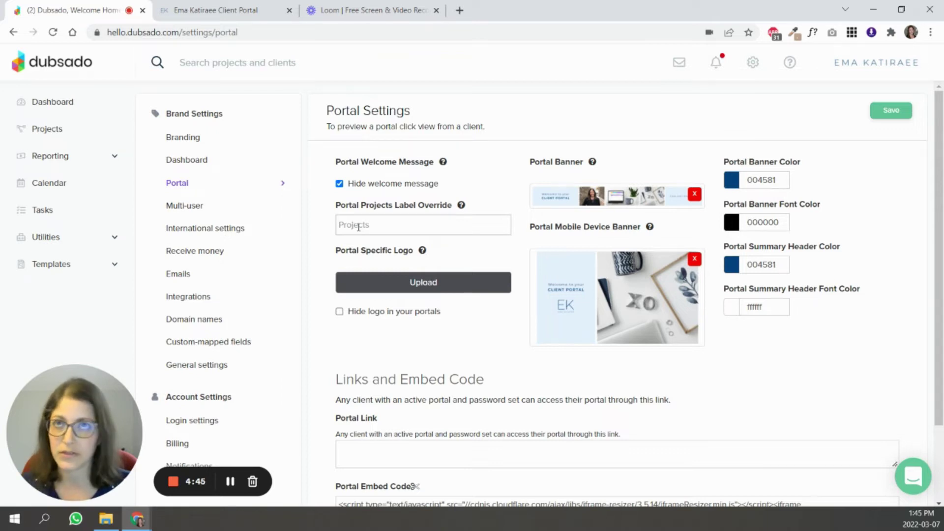
# Step: View the Projects page in the Client Portal tab, then return to the Portal Settings tab
pyautogui.hotkey('ctrl', 'Tab')
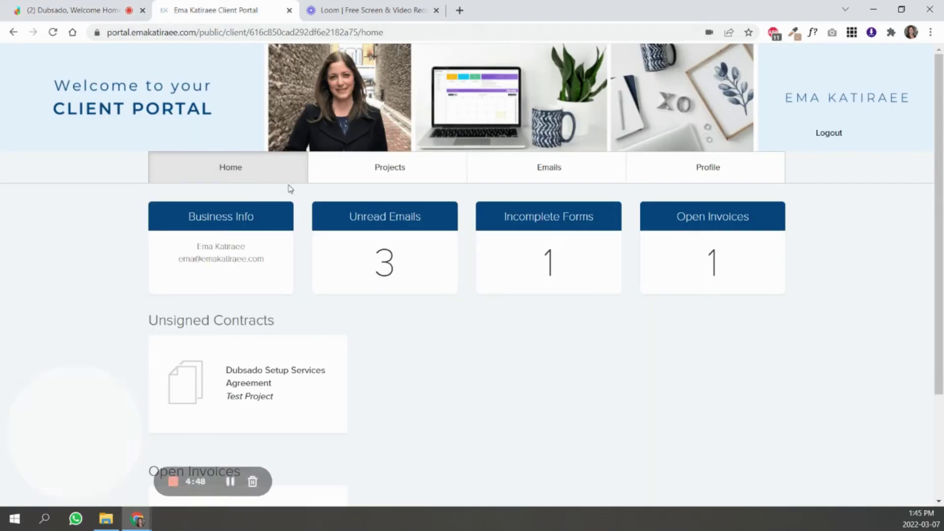
pyautogui.click(382, 173)
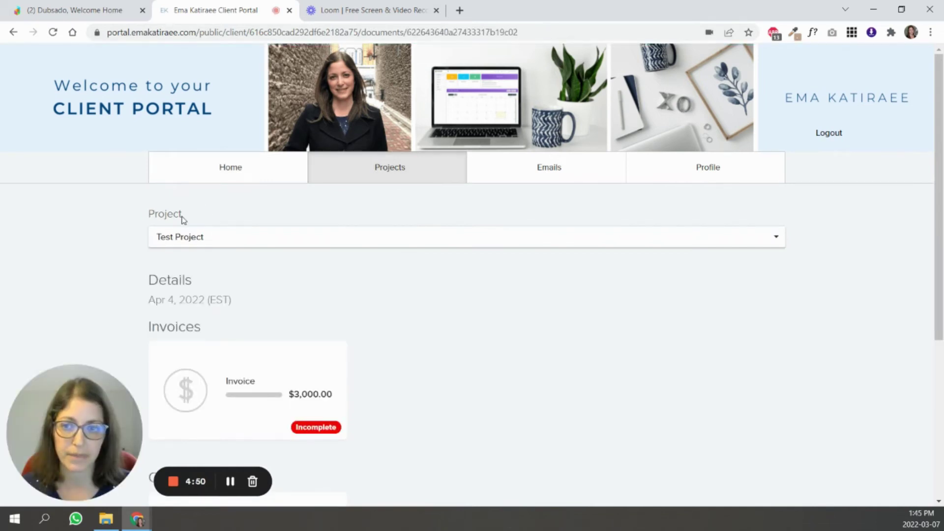
pyautogui.click(118, 9)
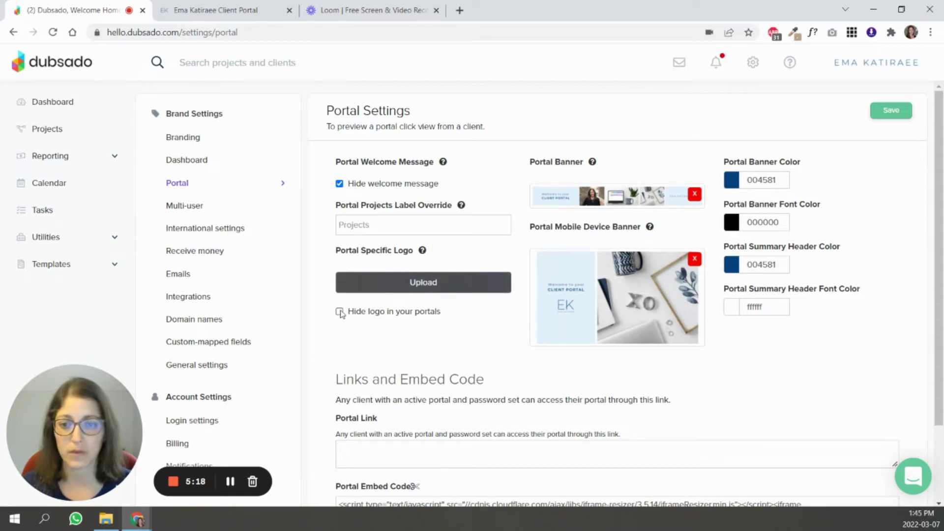
# Step: Tick 'Hide logo in your portals' and check the Portal Banner help tip
pyautogui.click(339, 312)
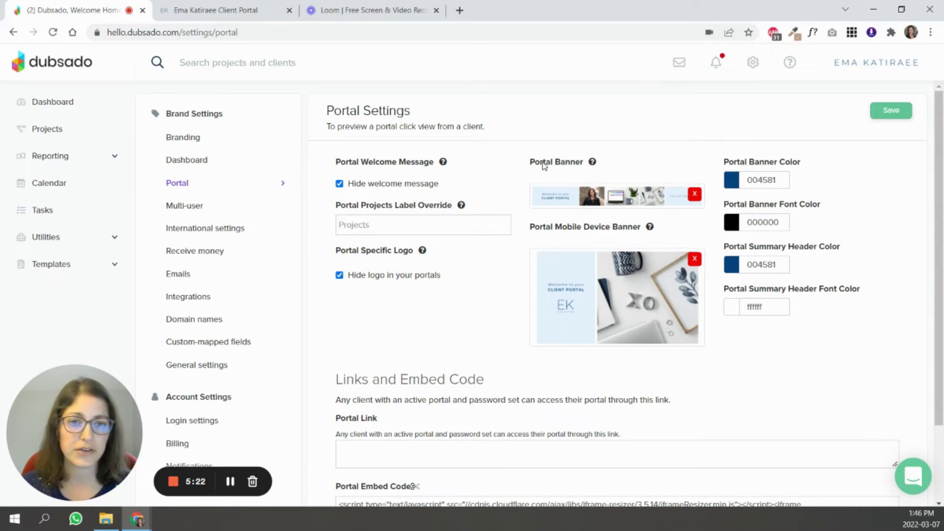
pyautogui.moveTo(595, 166)
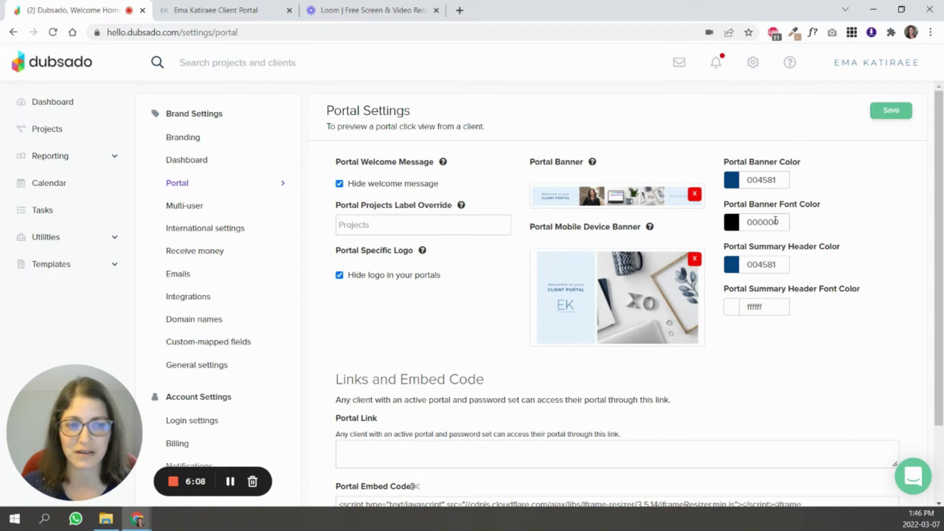
# Step: Show the client portal Home page, now with banner but no welcome message or logo
pyautogui.click(243, 8)
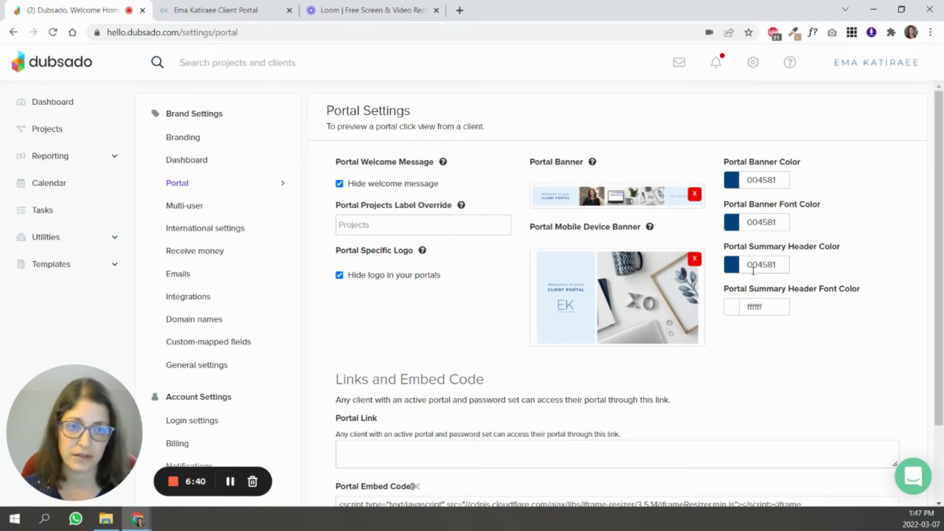
pyautogui.click(200, 10)
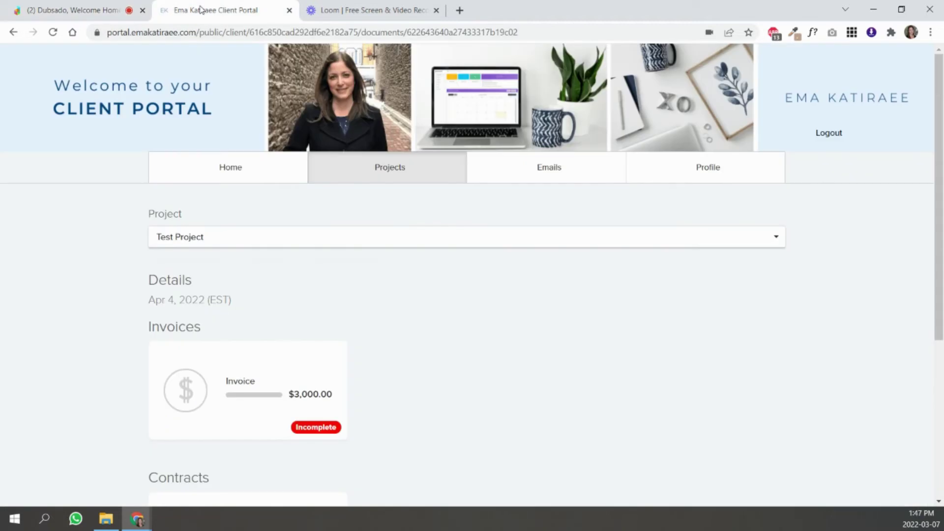
pyautogui.click(246, 164)
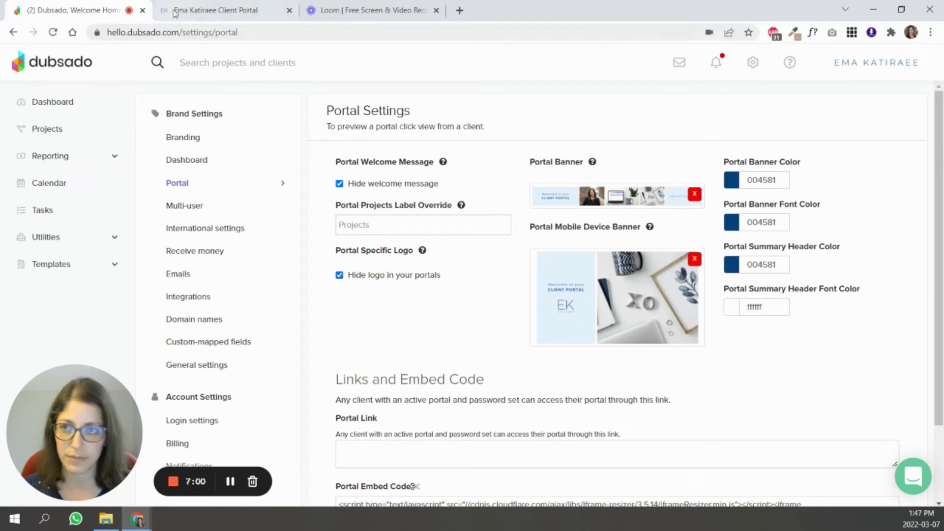
pyautogui.click(174, 12)
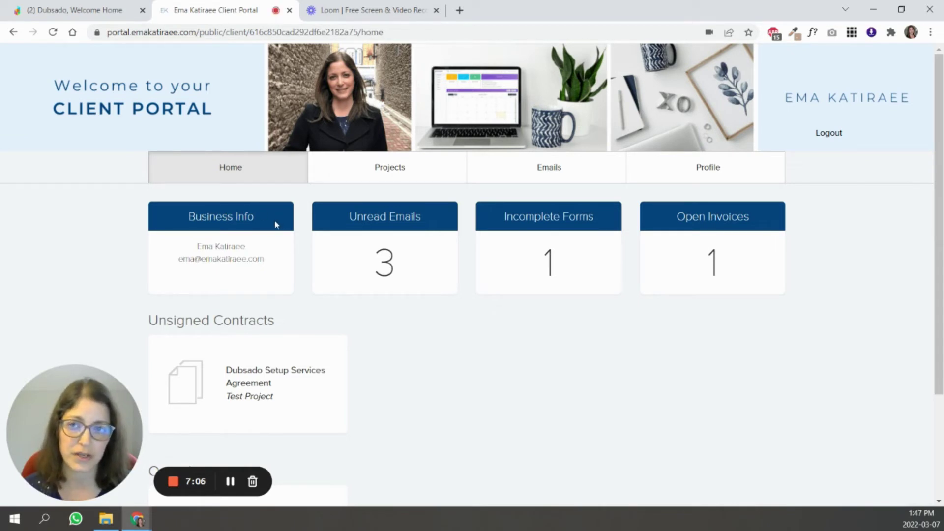
# Step: Select the client's full Portal Link URL in Portal Settings, above the Portal Embed Code
pyautogui.moveTo(188, 216); pyautogui.dragTo(257, 216)
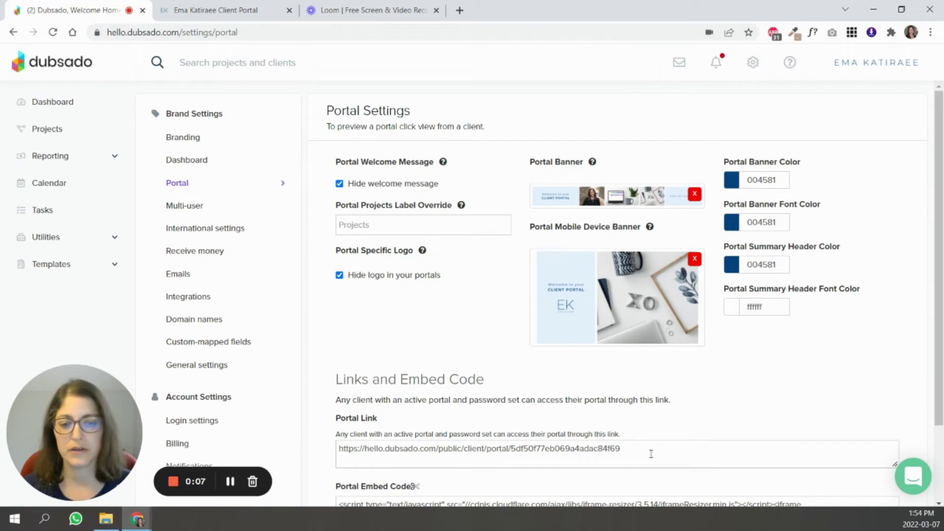
pyautogui.moveTo(651, 449); pyautogui.dragTo(320, 448)
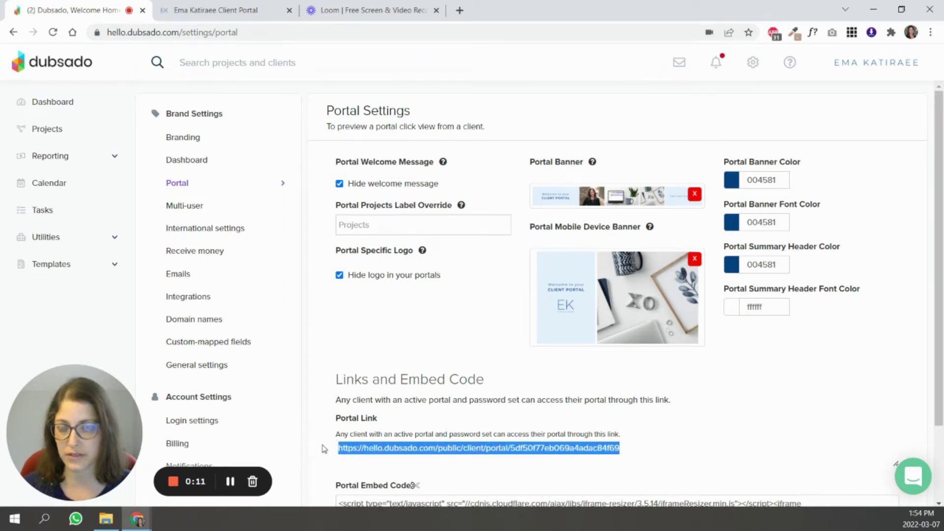
pyautogui.click(638, 451)
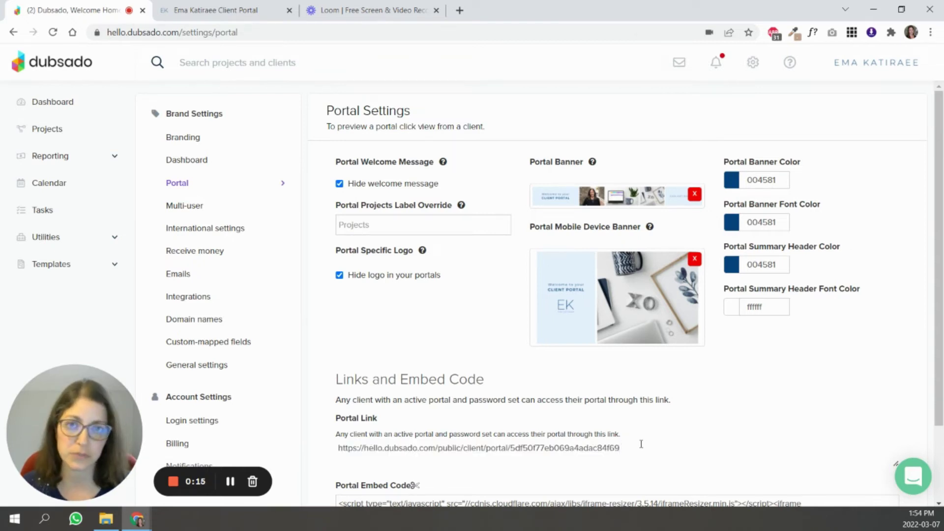
pyautogui.moveTo(634, 448); pyautogui.dragTo(250, 449)
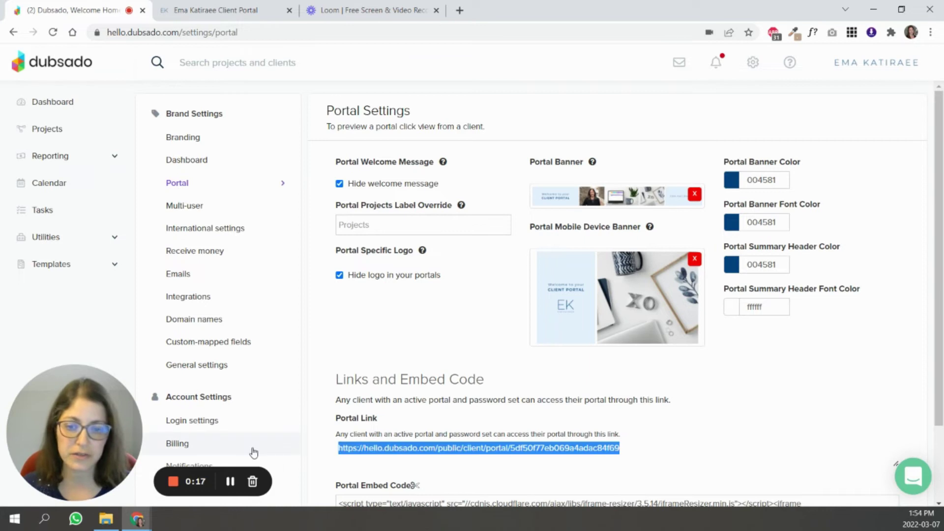
pyautogui.click(634, 449)
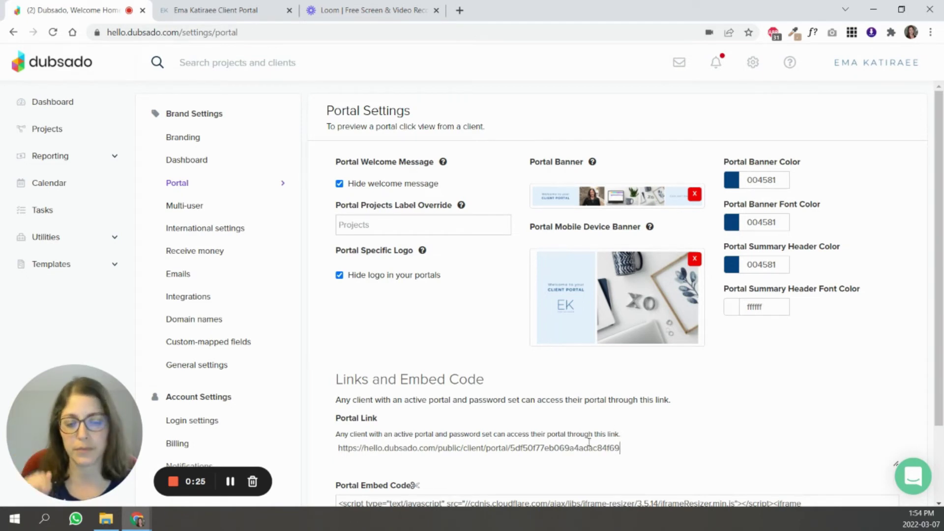
pyautogui.moveTo(640, 448); pyautogui.dragTo(345, 449)
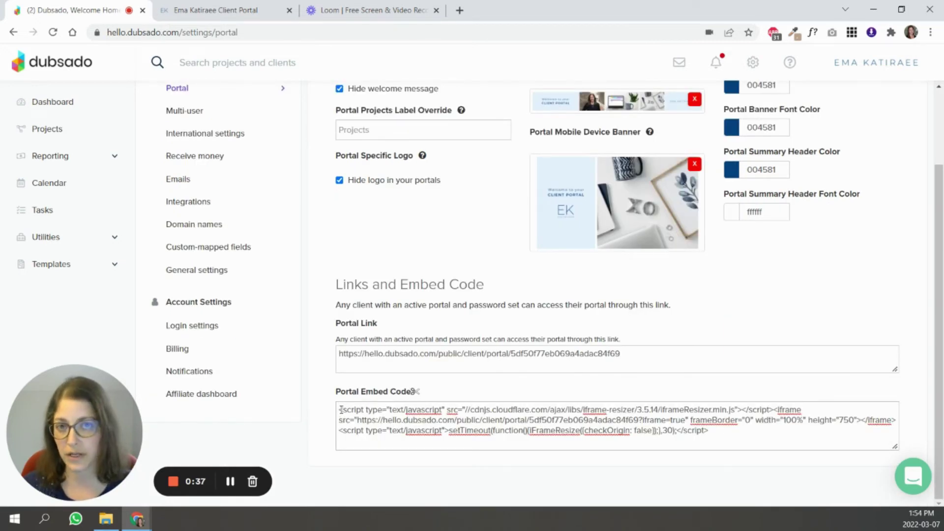
# Step: Select the iframe code in the Portal Embed Code box
pyautogui.click(720, 436)
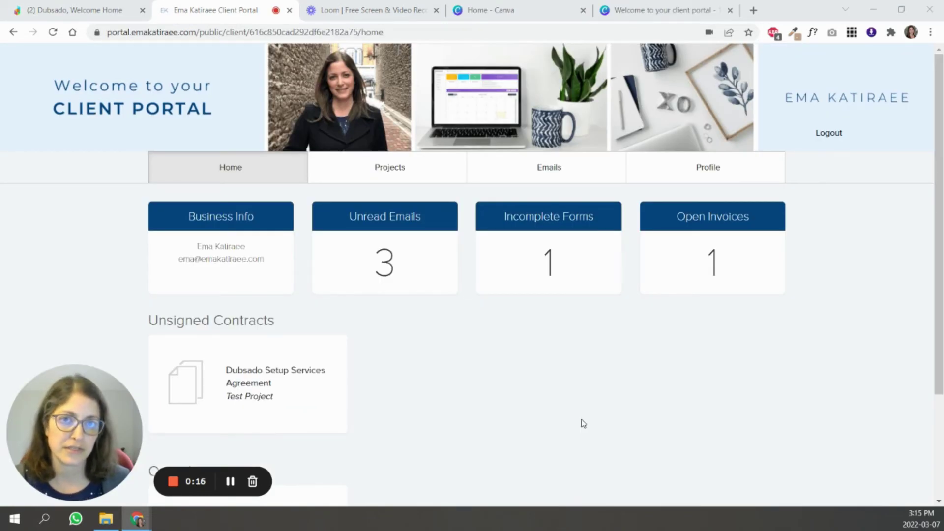
# Step: Start a custom 1800 × 200 px design, apply the cloud-and-hills grid to page 1, and clear page 2
pyautogui.click(479, 9)
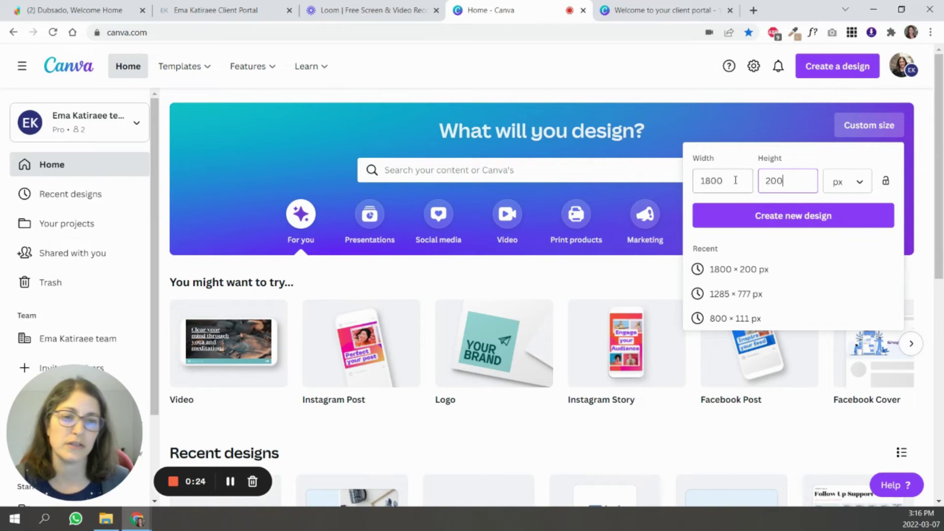
pyautogui.click(814, 216)
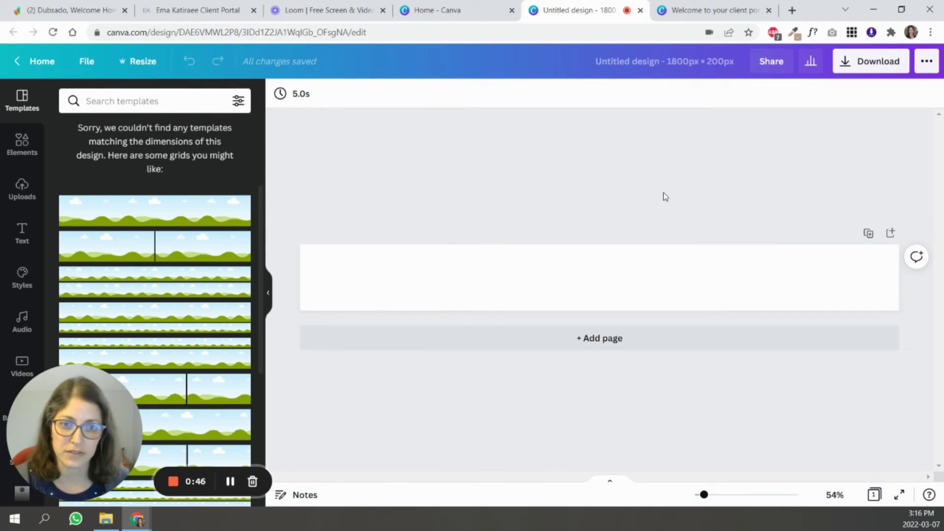
pyautogui.click(186, 218)
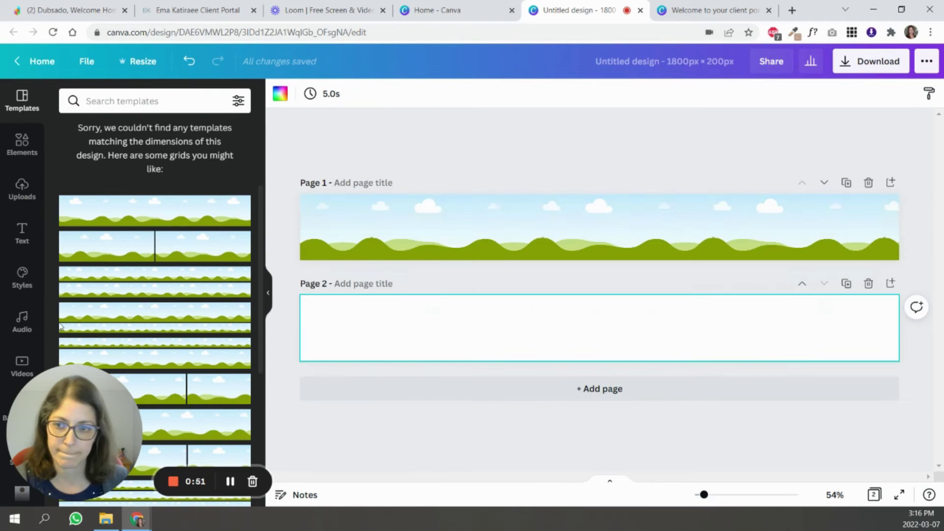
pyautogui.click(231, 389)
pyautogui.press('Delete')
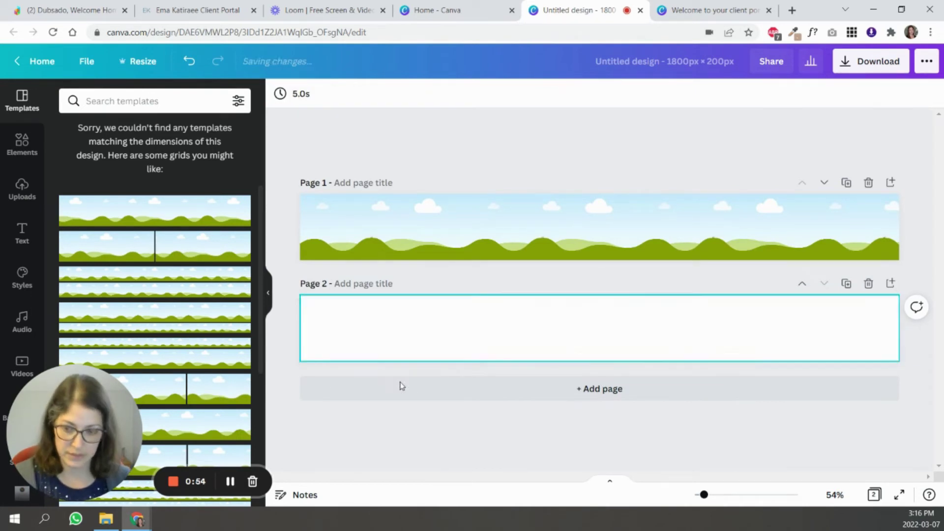
pyautogui.scroll(-5, 187, 325)
# Step: Apply a three-panel landscape grid to page 2, narrowed to leave its left side empty
pyautogui.scroll(2, 194, 300)
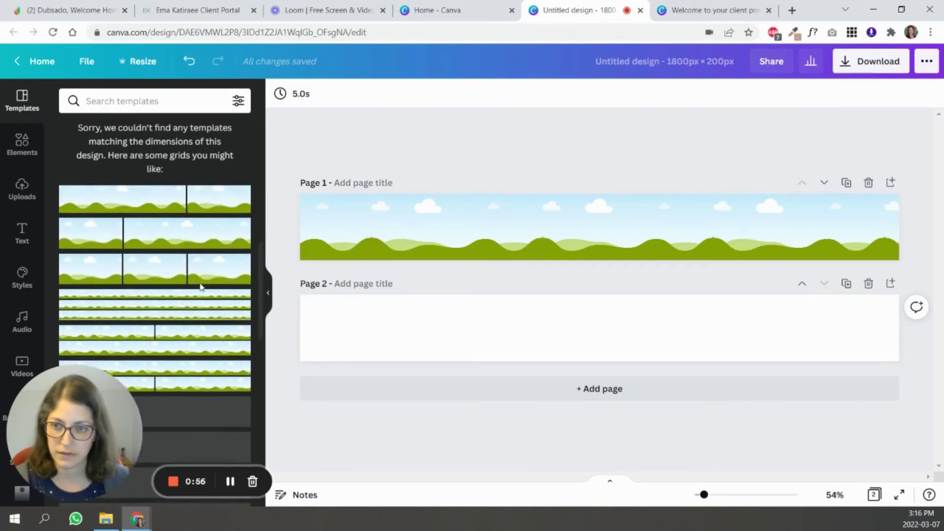
pyautogui.click(201, 278)
pyautogui.moveTo(301, 328); pyautogui.dragTo(485, 336)
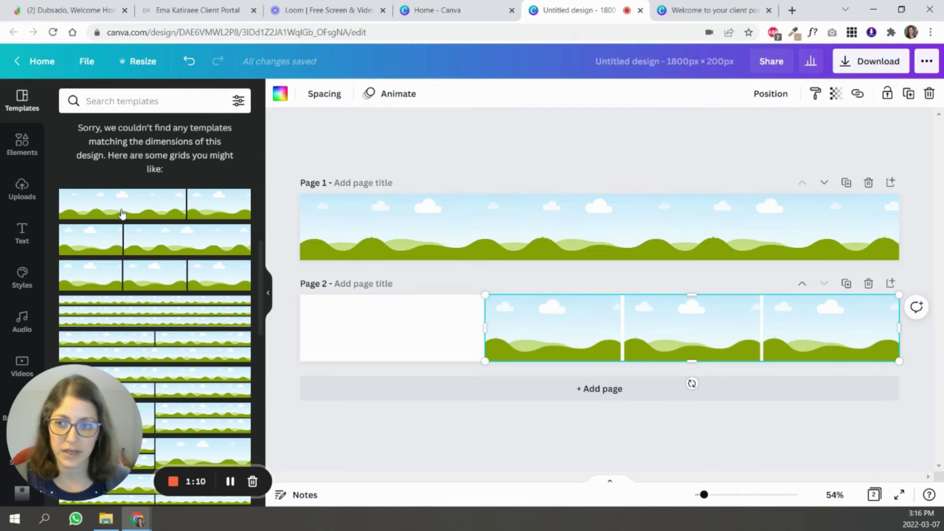
# Step: Try a starred tablet desk photo as page 1's background, then undo it
pyautogui.scroll(-1, 8, 271)
pyautogui.scroll(-5, 9, 270)
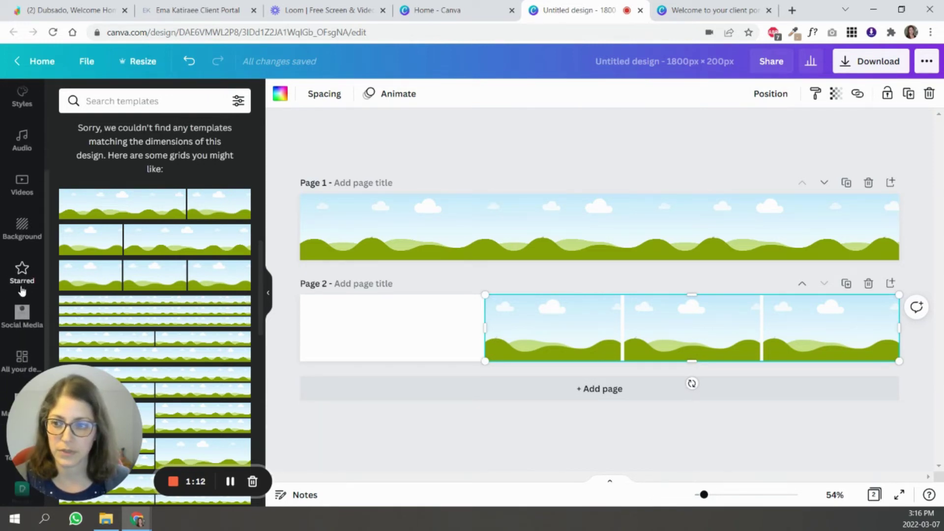
pyautogui.click(11, 270)
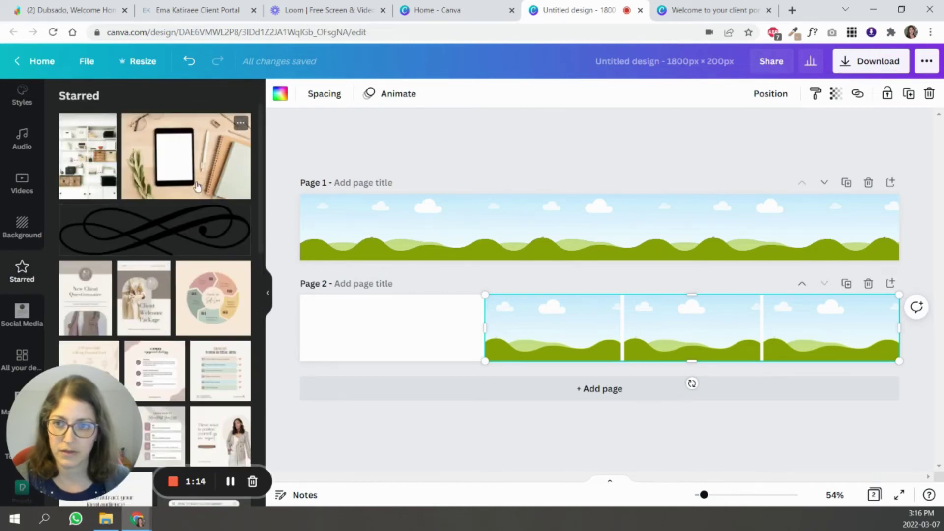
pyautogui.moveTo(196, 162); pyautogui.dragTo(625, 224)
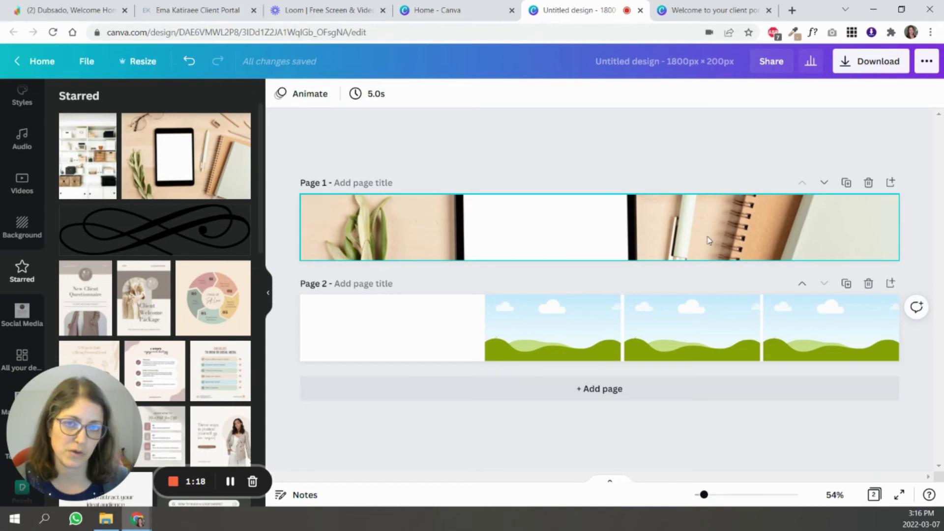
pyautogui.click(733, 230)
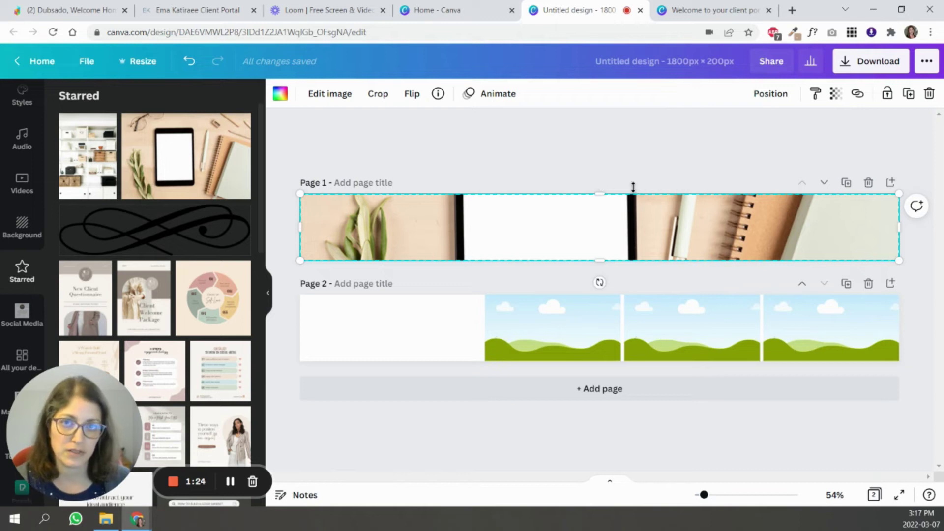
pyautogui.hotkey('ctrl', 'z')
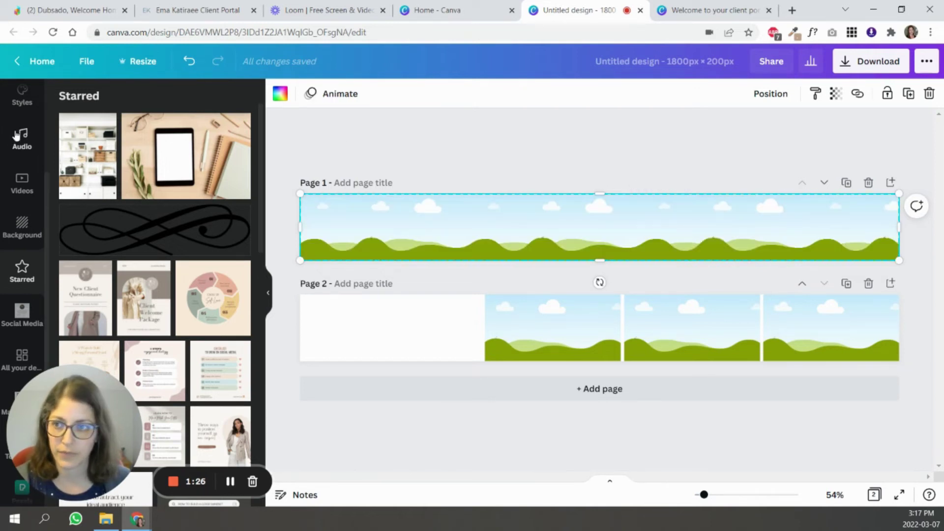
pyautogui.scroll(2, 10, 158)
pyautogui.scroll(2, 4, 158)
# Step: Set page 1's background to the pink-to-yellow gradient from Elements
pyautogui.click(22, 101)
pyautogui.click(22, 144)
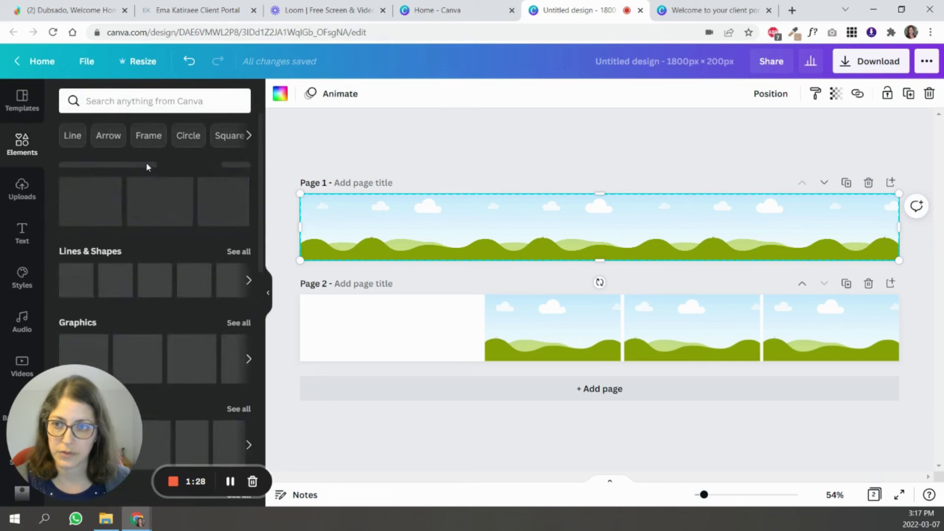
pyautogui.moveTo(96, 196); pyautogui.dragTo(738, 207)
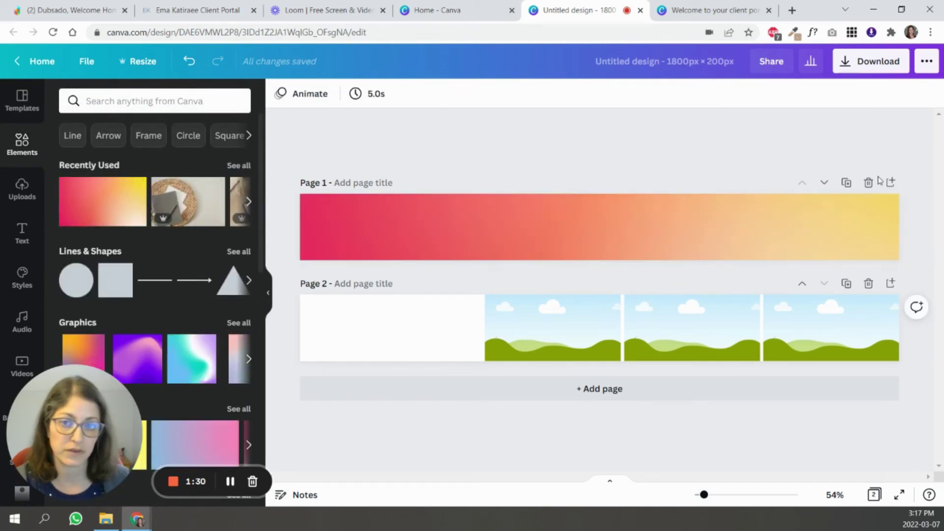
# Step: Add 'Welcome to your client portal' at size 24.4 on page 1's left, and paste a copy onto page 2
pyautogui.write('Welcome to your client portal')
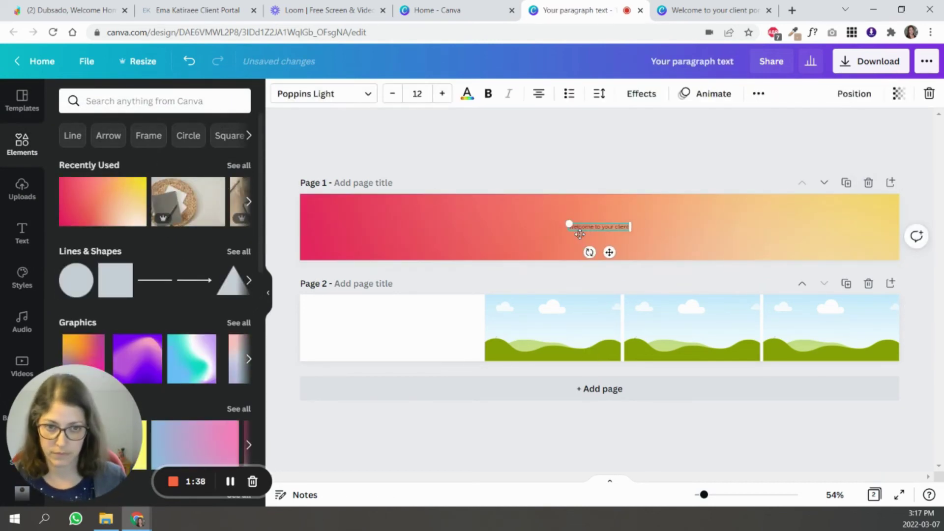
pyautogui.moveTo(635, 225); pyautogui.dragTo(717, 228)
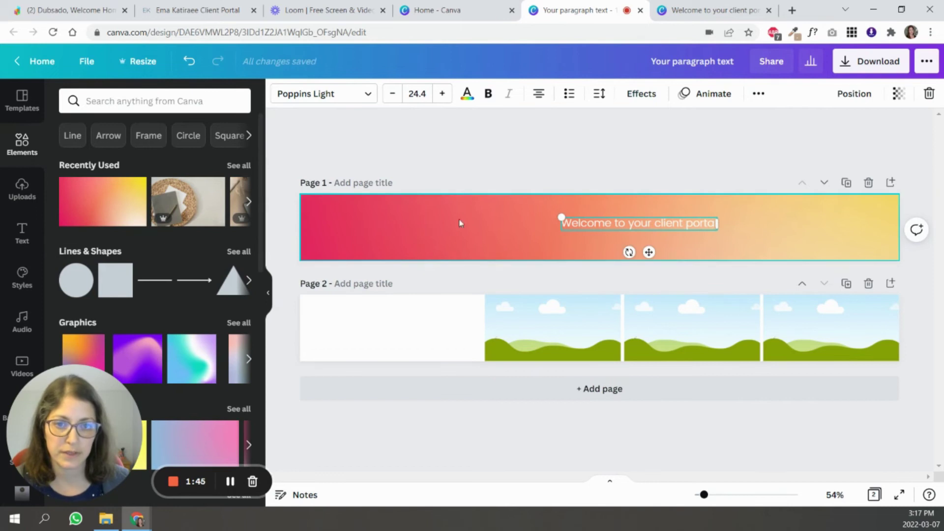
pyautogui.moveTo(601, 222); pyautogui.dragTo(363, 226)
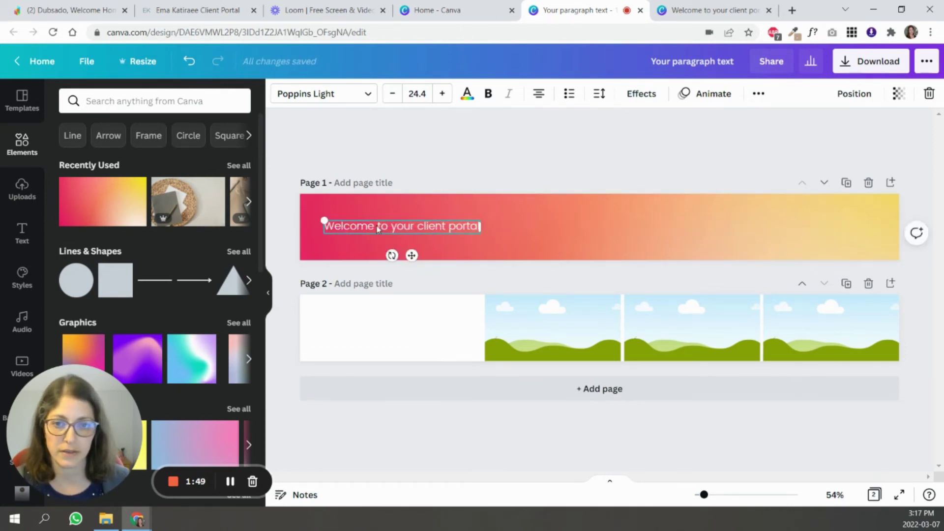
pyautogui.click(401, 230)
pyautogui.click(401, 231)
pyautogui.hotkey('ctrl', 'c')
pyautogui.click(396, 329)
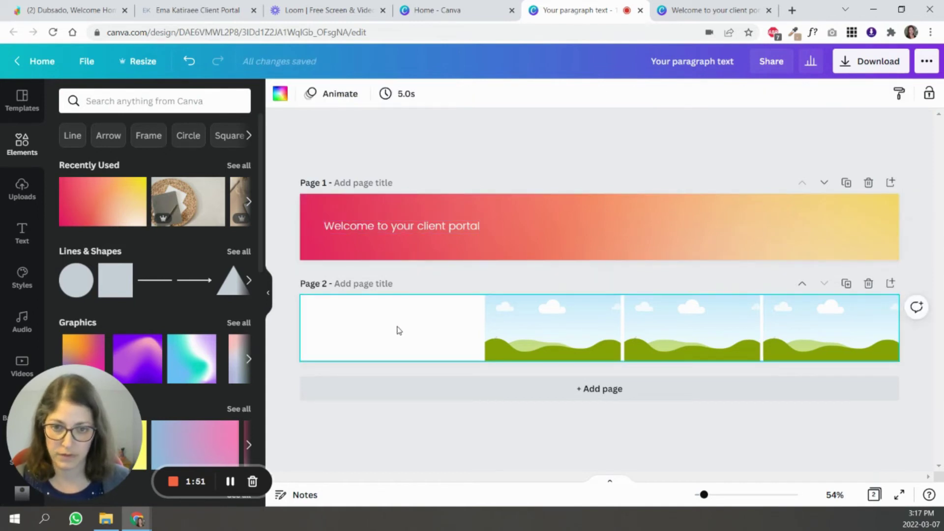
pyautogui.hotkey('ctrl', 'v')
# Step: Make the page 2 welcome text black and narrow the photo grid beside it
pyautogui.click(468, 93)
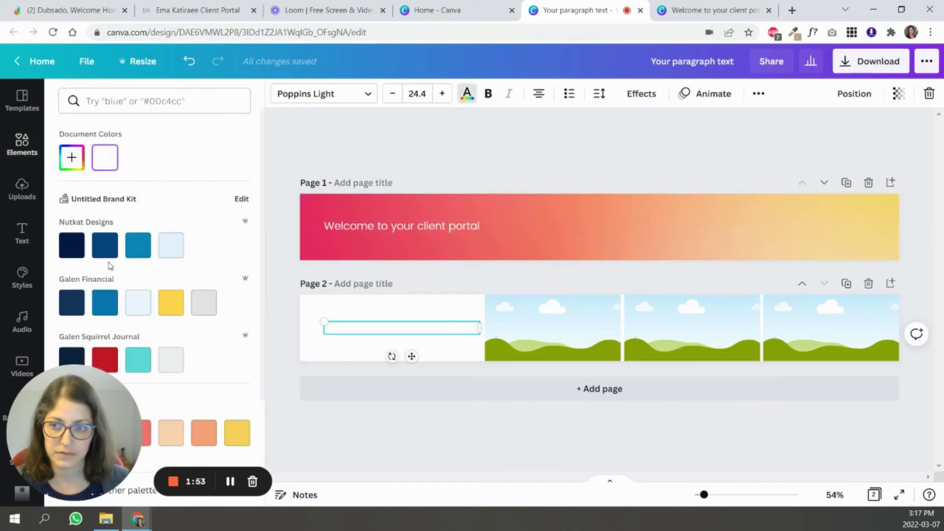
pyautogui.scroll(-4, 88, 282)
pyautogui.click(72, 345)
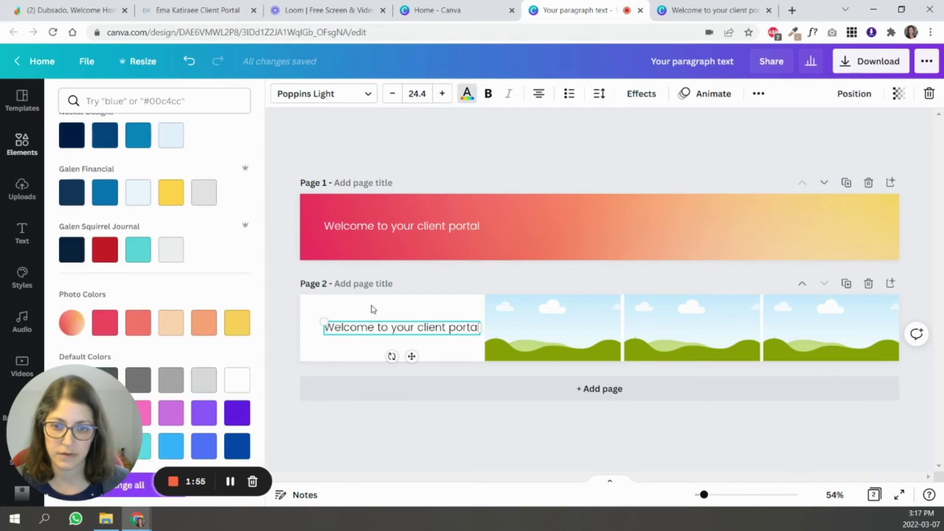
pyautogui.moveTo(406, 330); pyautogui.dragTo(396, 328)
pyautogui.click(553, 339)
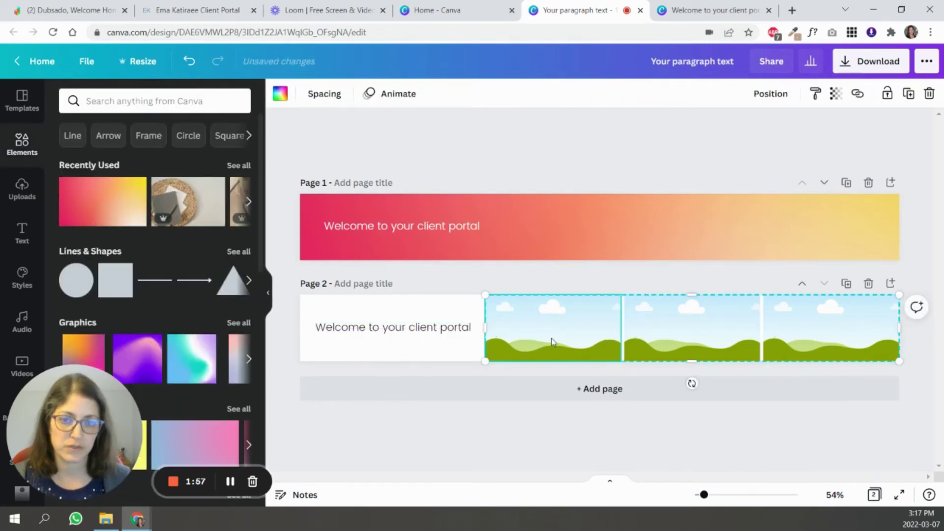
pyautogui.moveTo(485, 327); pyautogui.dragTo(503, 327)
pyautogui.moveTo(427, 328); pyautogui.dragTo(436, 328)
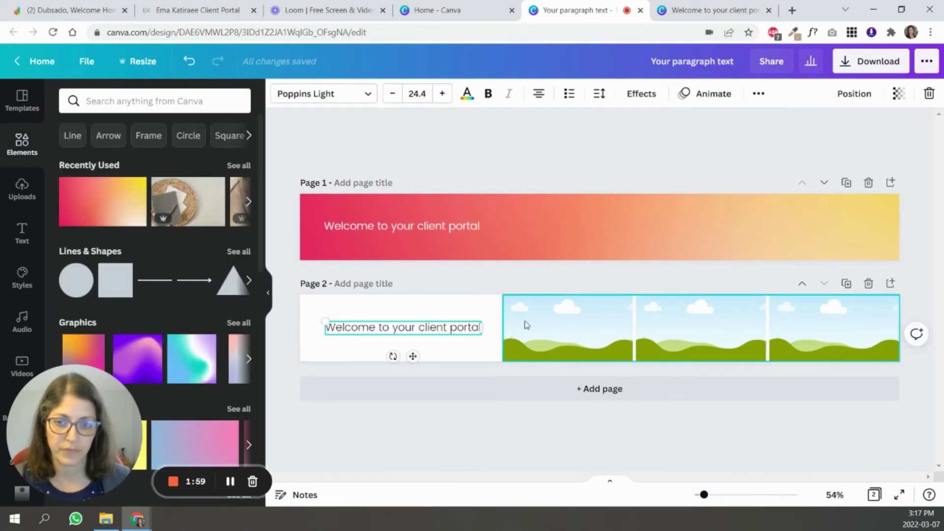
# Step: Fill page 2's grid cells with the laptop, phone and basket desk photos
pyautogui.scroll(-1, 23, 264)
pyautogui.scroll(-5, 22, 264)
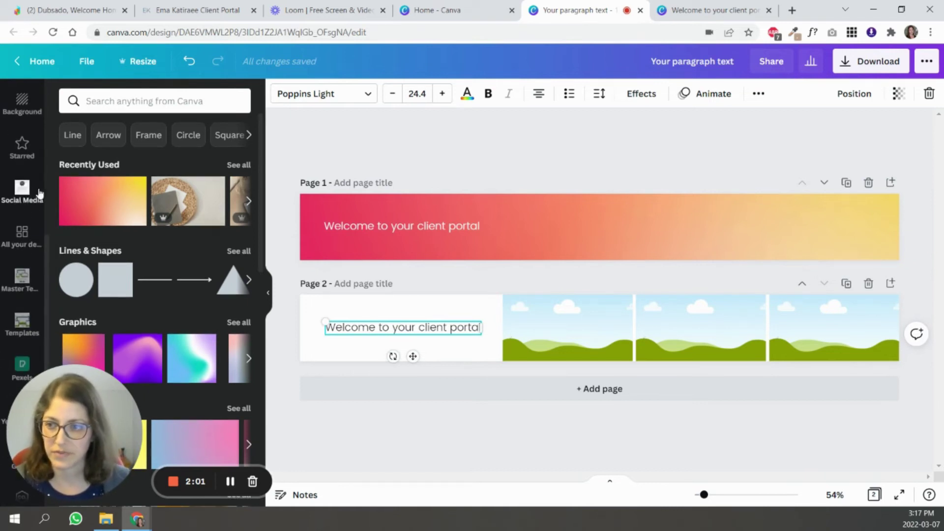
pyautogui.click(249, 201)
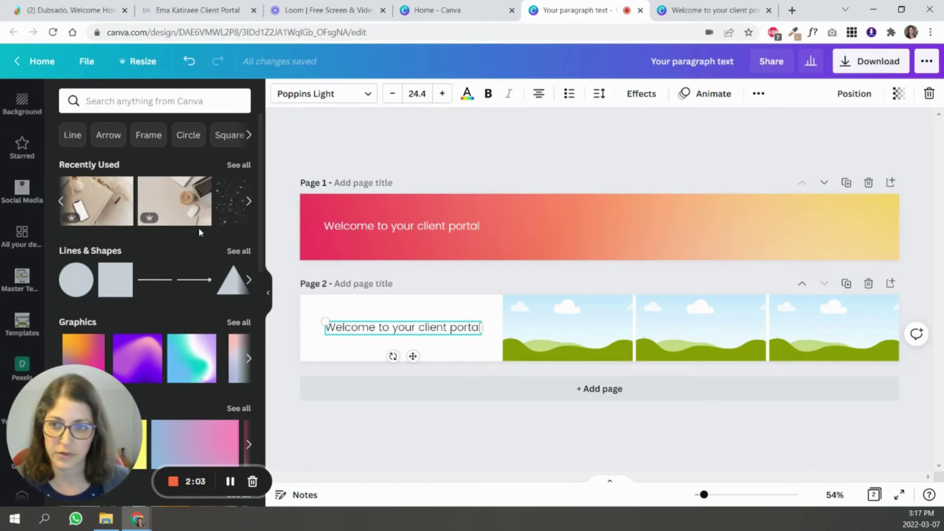
pyautogui.click(166, 206)
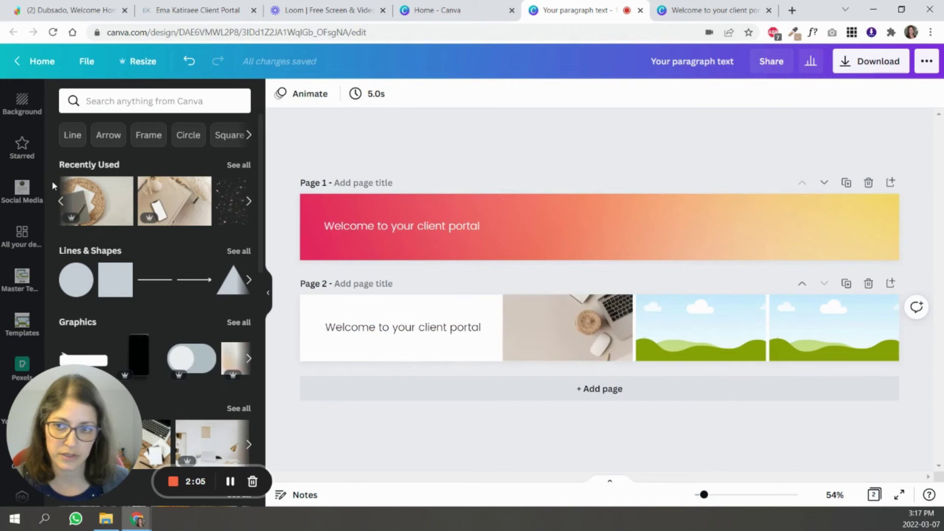
pyautogui.click(85, 205)
pyautogui.click(453, 311)
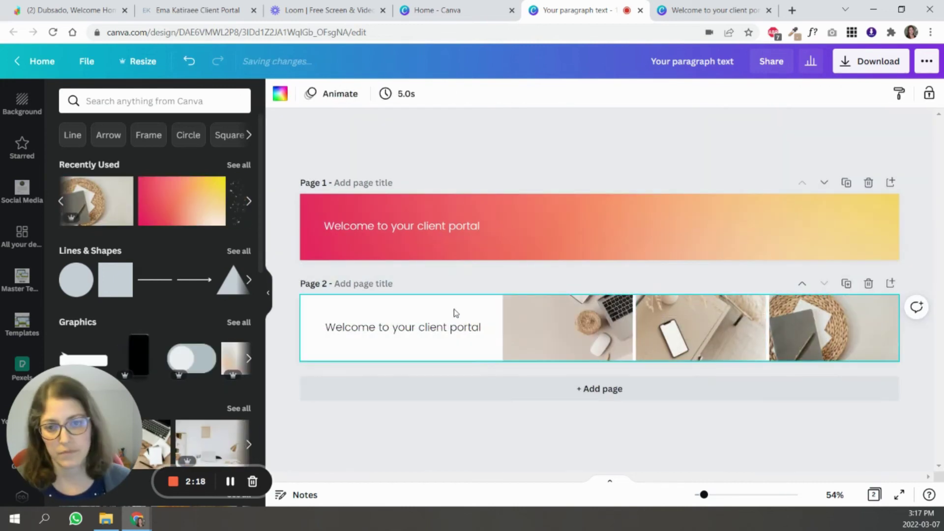
# Step: Make the text area background beige and delete the extra blue rectangle
pyautogui.click(280, 93)
pyautogui.moveTo(726, 295); pyautogui.dragTo(730, 353)
pyautogui.click(280, 94)
pyautogui.press('Delete')
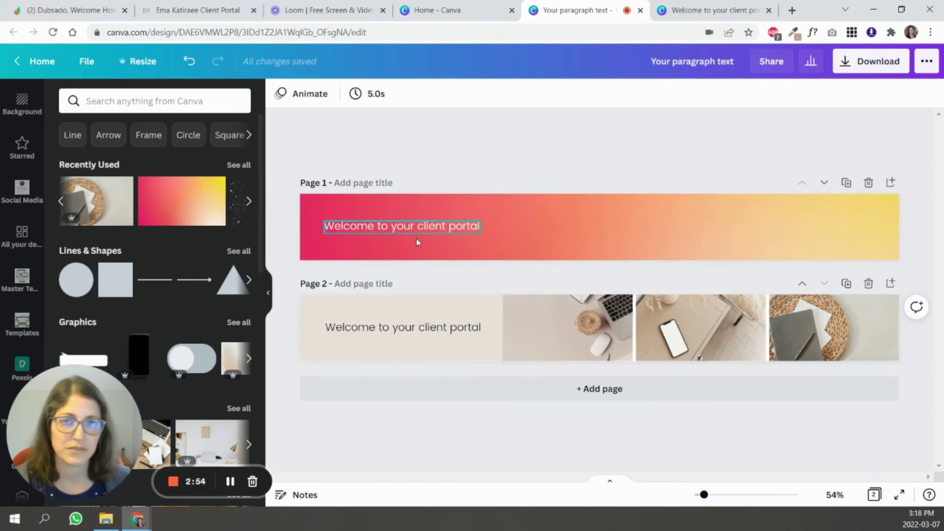
pyautogui.scroll(5, 25, 196)
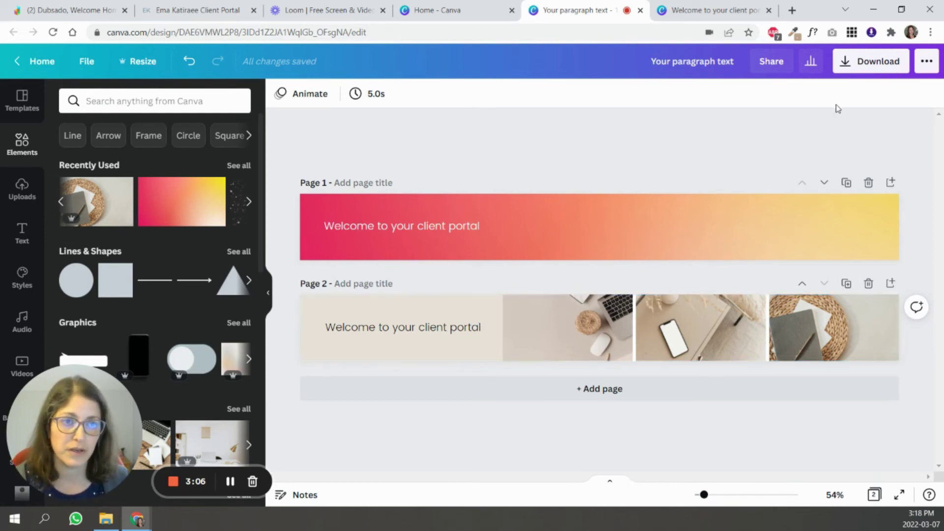
# Step: Download only Page 2 of the banner with file type PNG
pyautogui.click(842, 68)
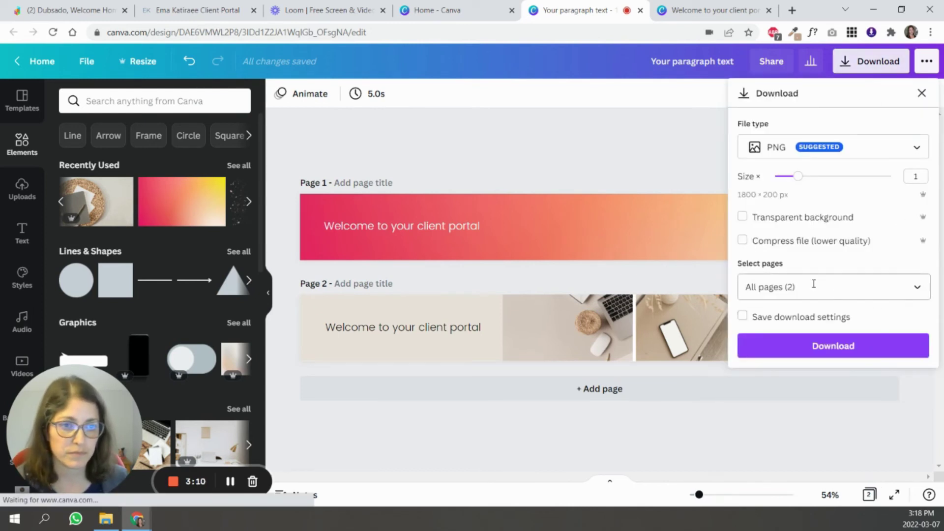
pyautogui.click(858, 287)
pyautogui.click(915, 322)
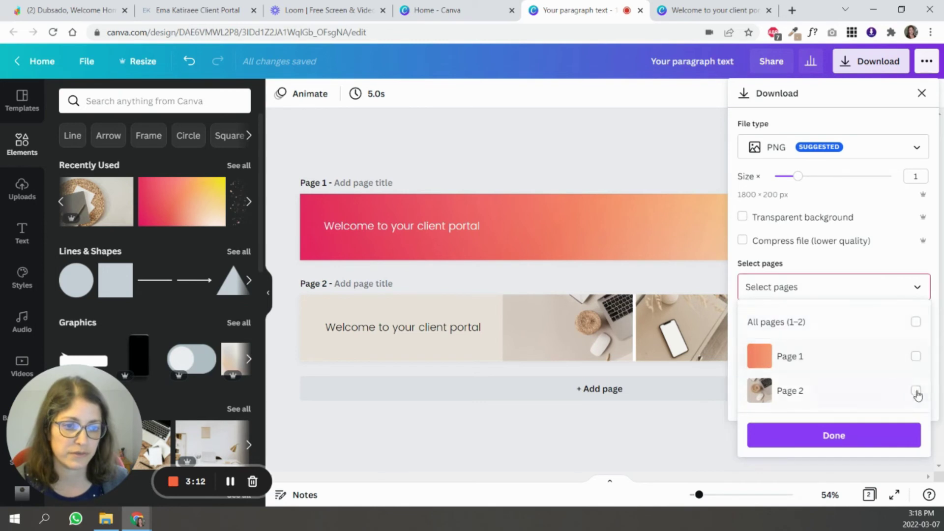
pyautogui.click(916, 391)
pyautogui.click(857, 442)
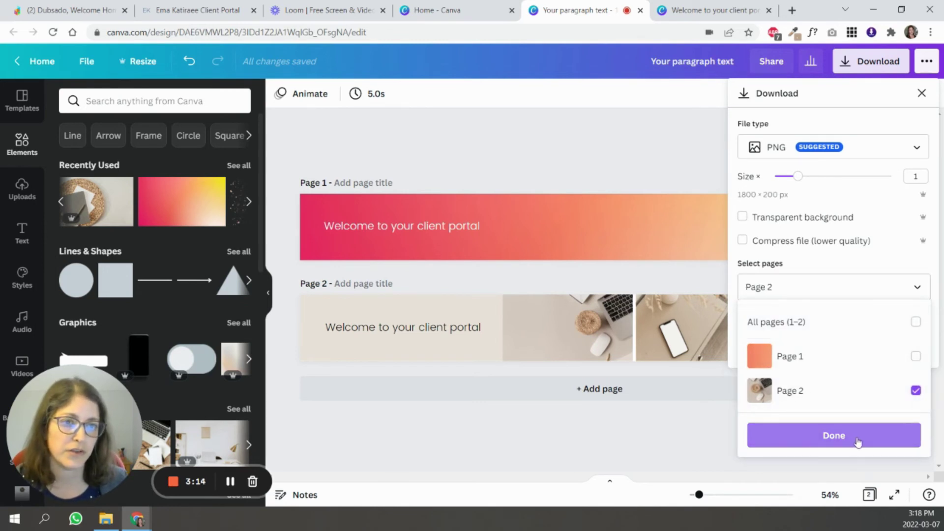
pyautogui.click(789, 151)
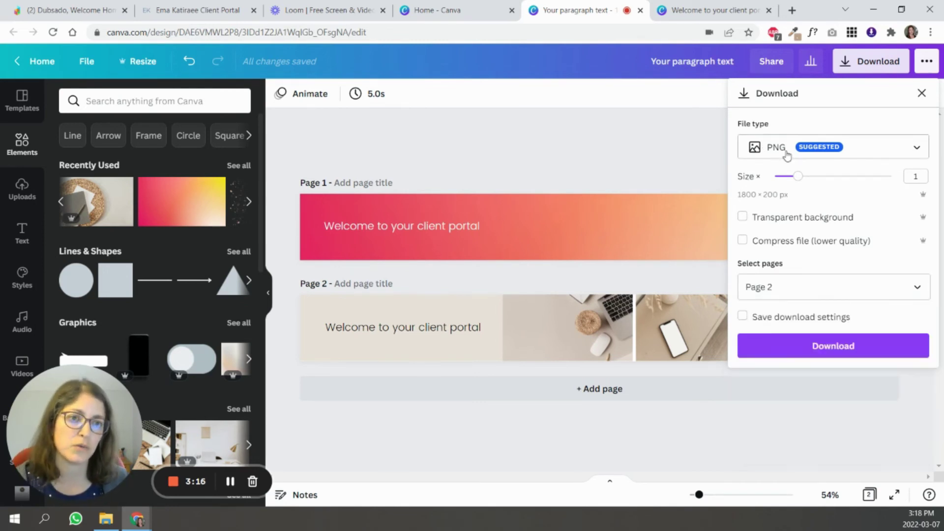
pyautogui.click(784, 153)
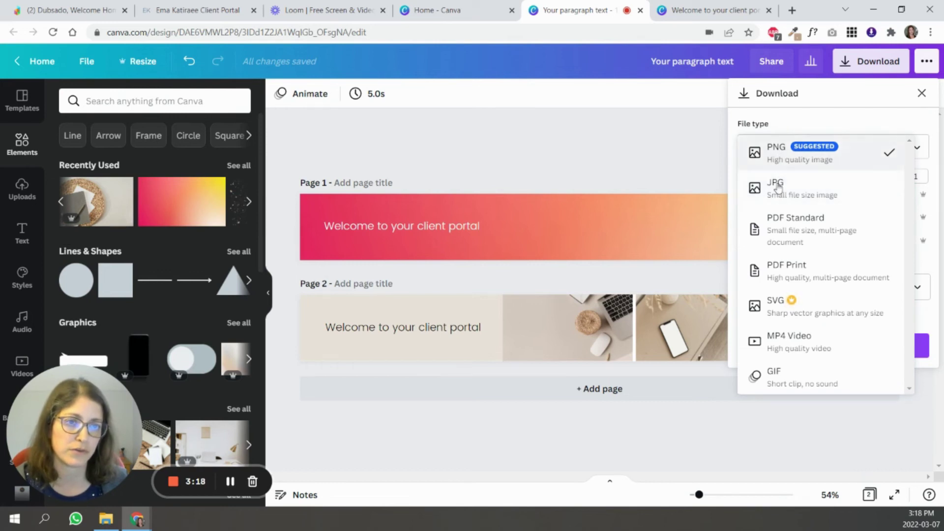
pyautogui.click(808, 122)
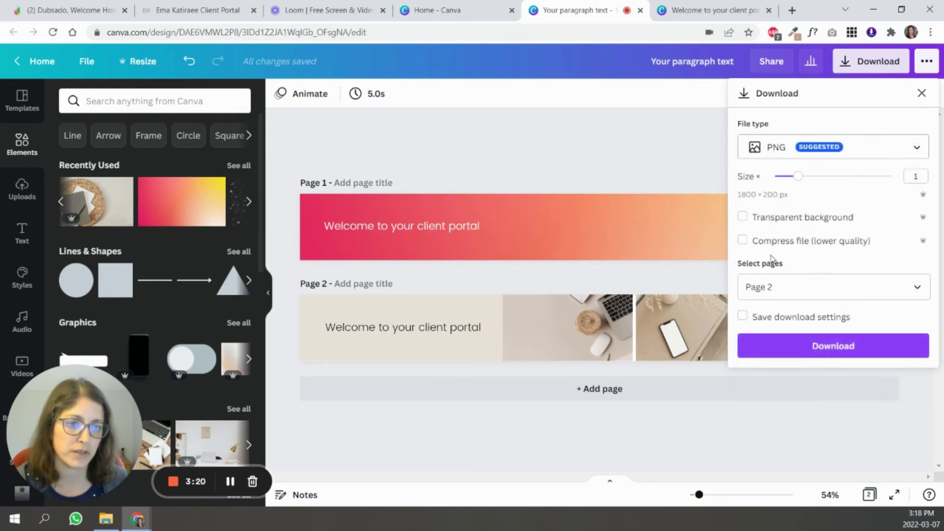
pyautogui.click(829, 354)
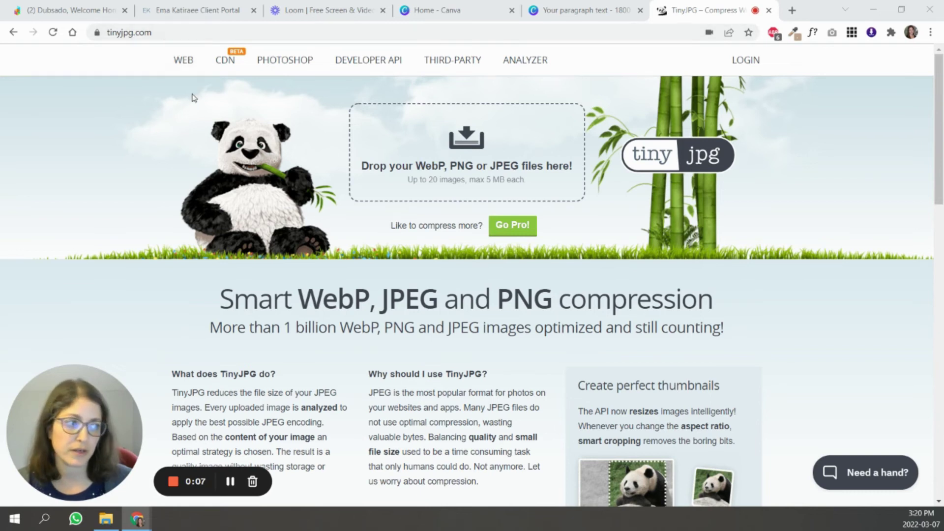
# Step: Compress the banner PNG in TinyJPG (403.3 KB to 139.1 KB) and download the result
pyautogui.moveTo(943, 186); pyautogui.dragTo(443, 177)
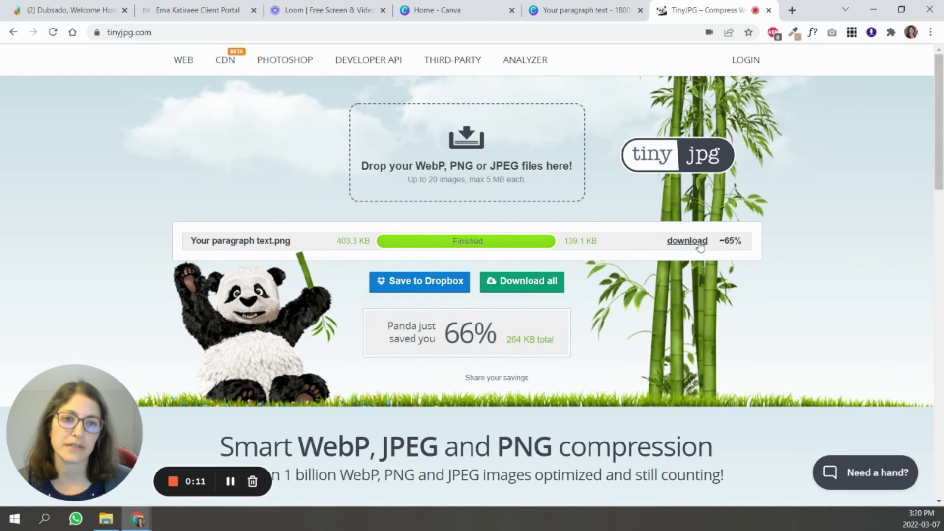
pyautogui.click(697, 242)
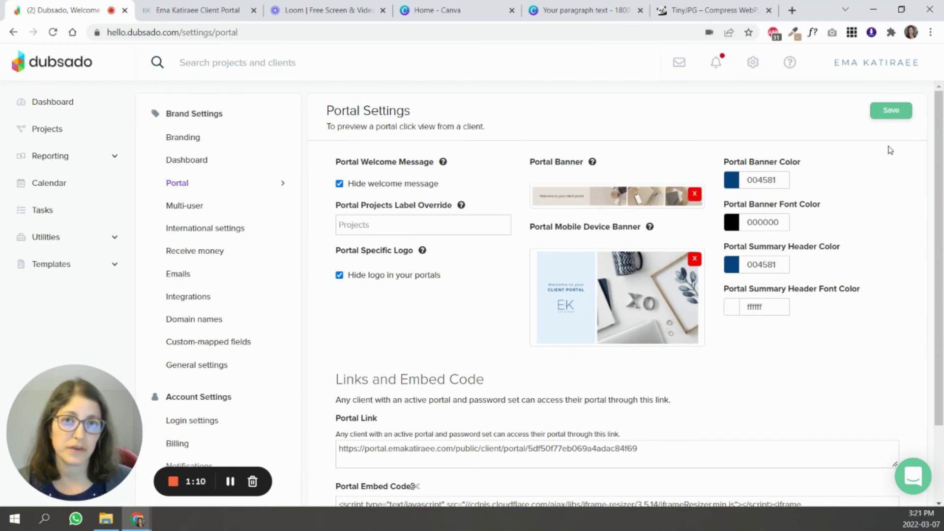
# Step: Save the Portal Settings with the compressed image as the Portal Banner
pyautogui.click(897, 121)
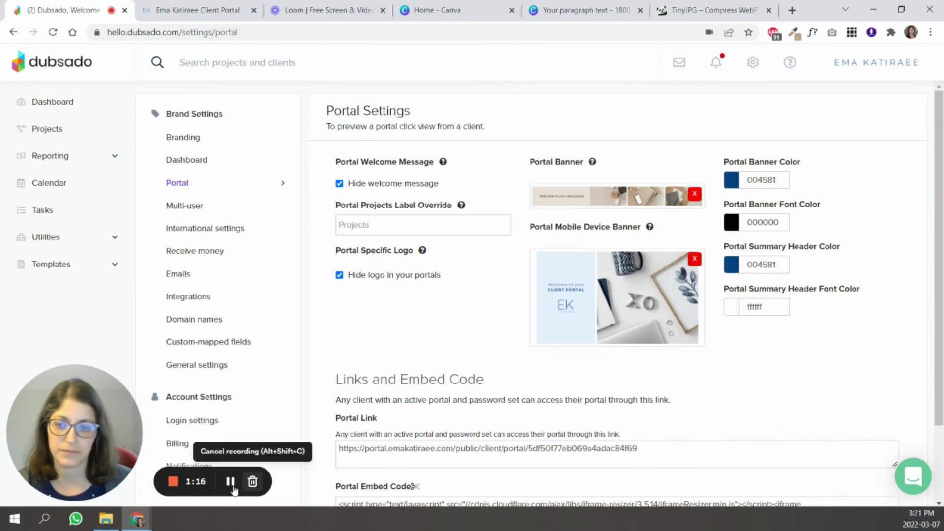
# Step: Switch to the client portal tab to view the new welcome banner
pyautogui.hotkey('ctrl', 'Tab')
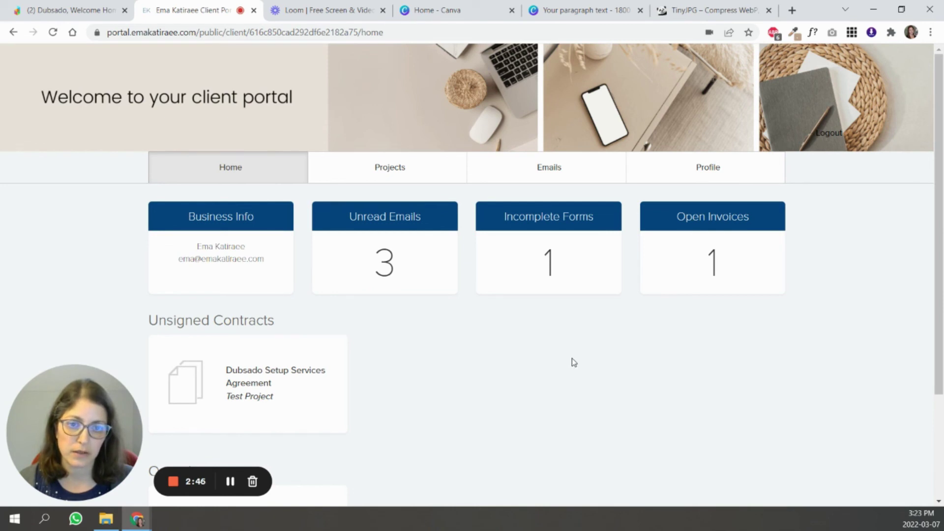
# Step: Preview the portal in DevTools device mode as Surface Pro 7, iPhone SE, then Pixel 5
pyautogui.rightClick(579, 316)
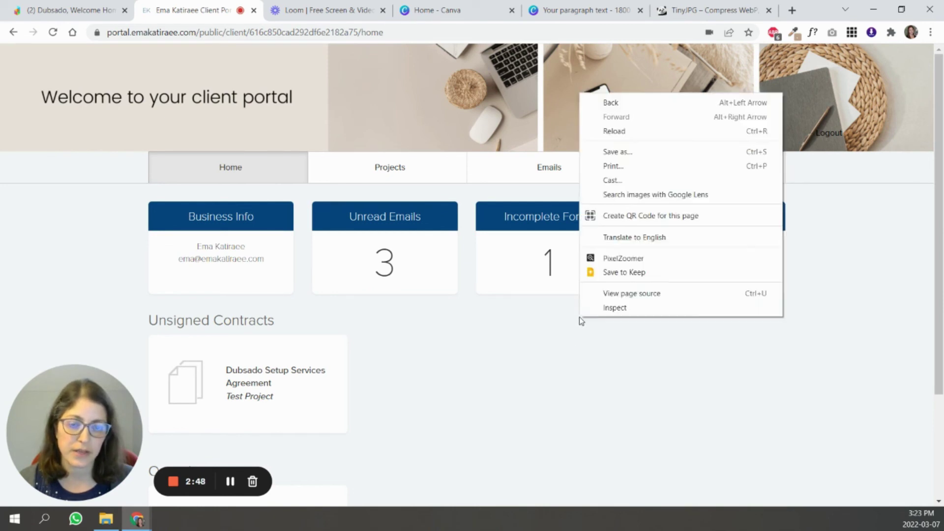
pyautogui.click(611, 308)
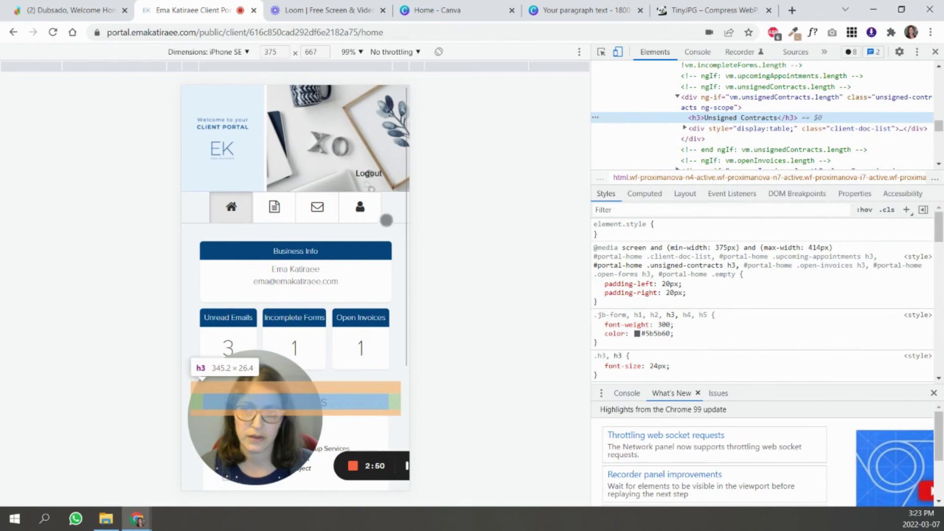
pyautogui.click(224, 52)
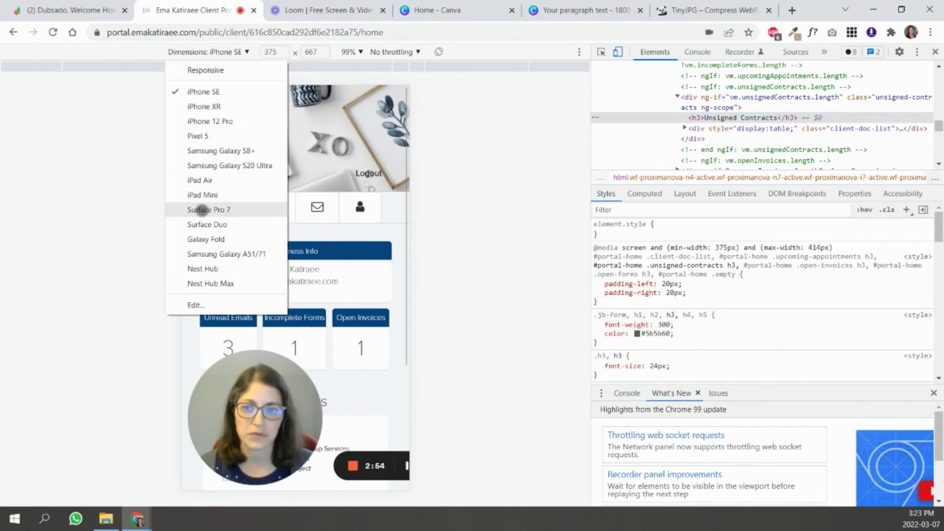
pyautogui.click(202, 210)
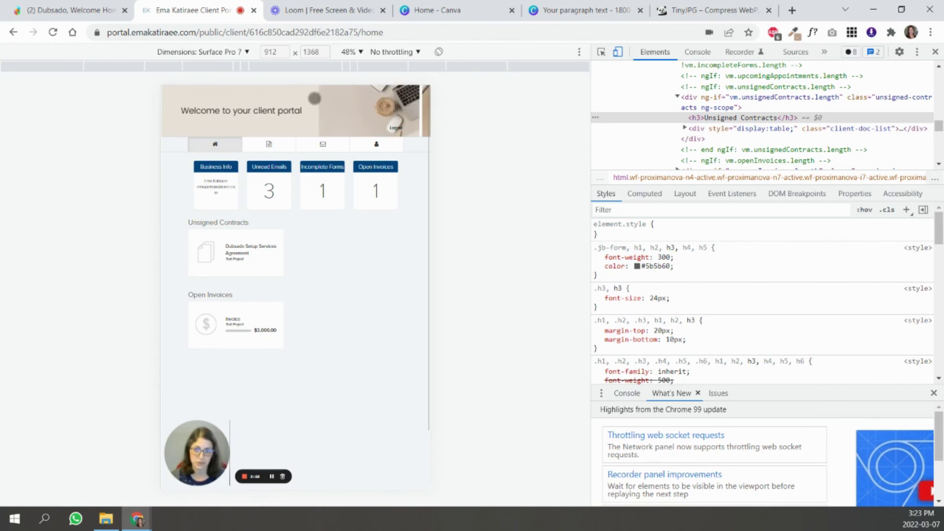
pyautogui.click(246, 52)
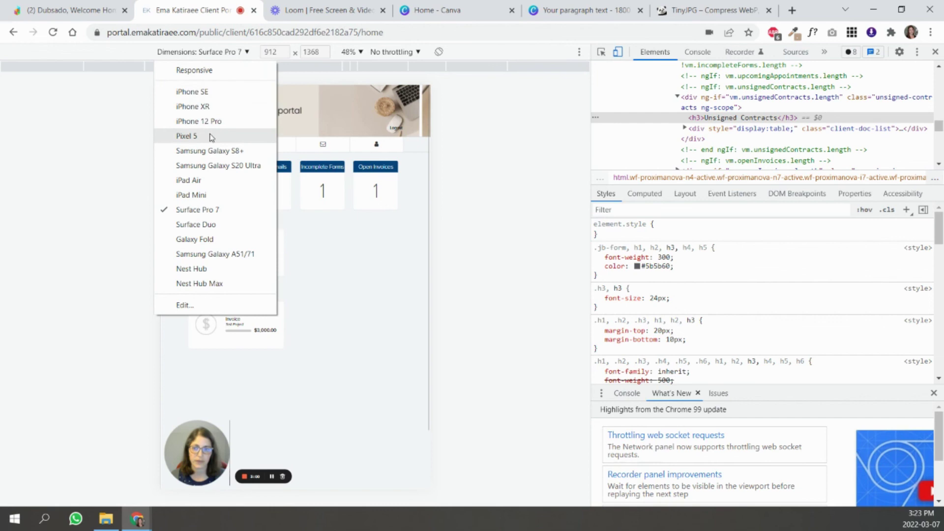
pyautogui.click(197, 92)
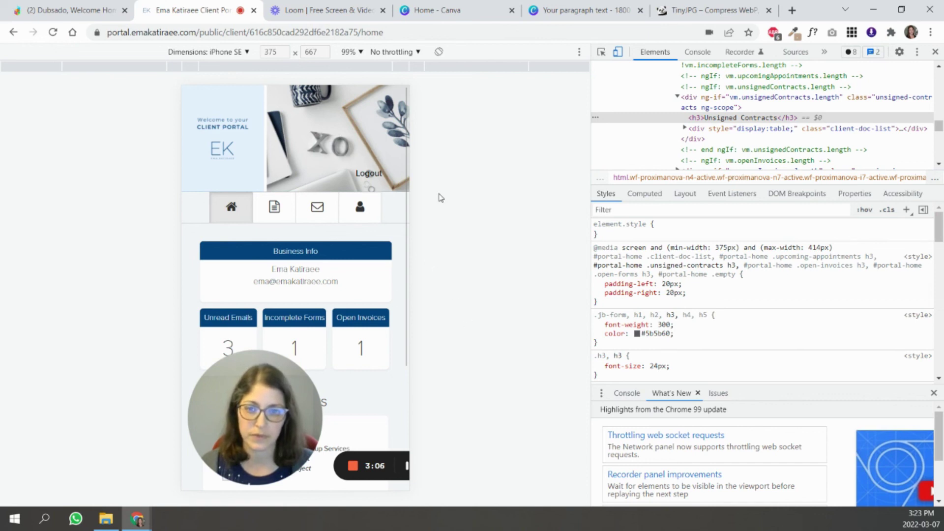
pyautogui.click(227, 55)
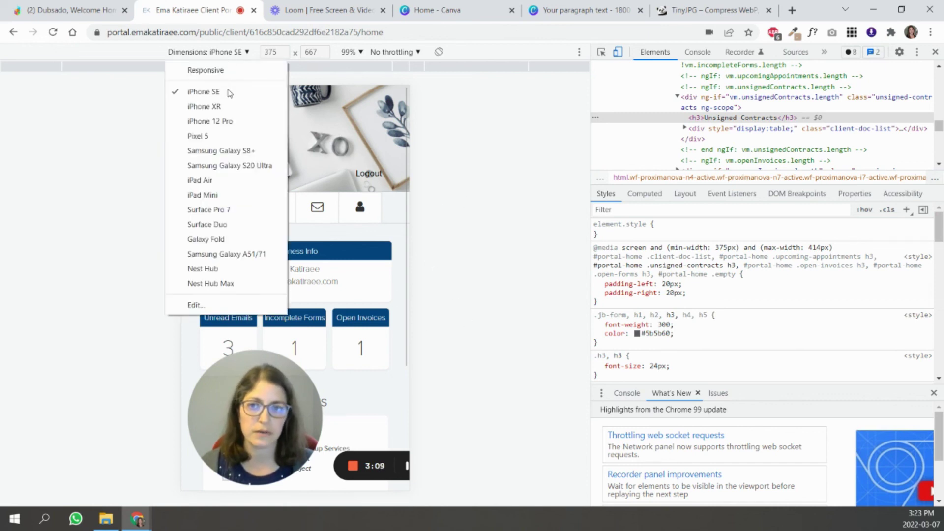
pyautogui.click(215, 140)
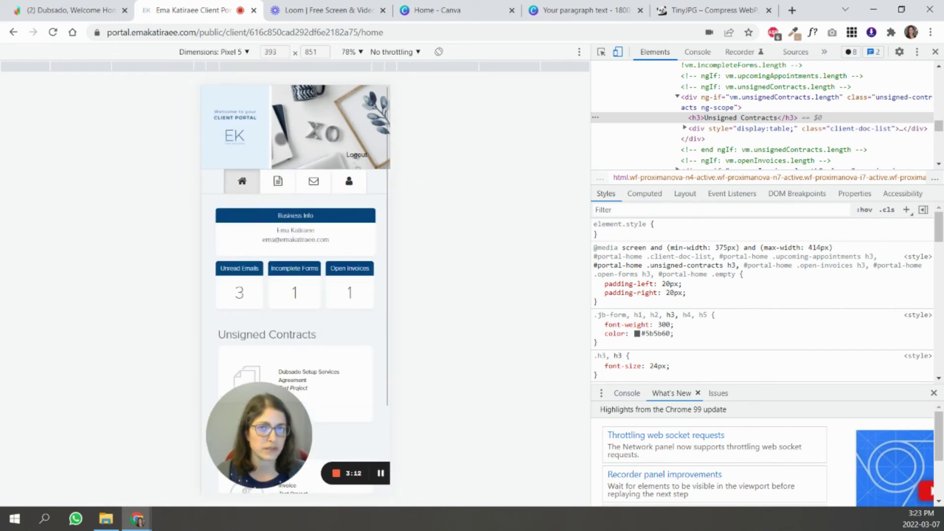